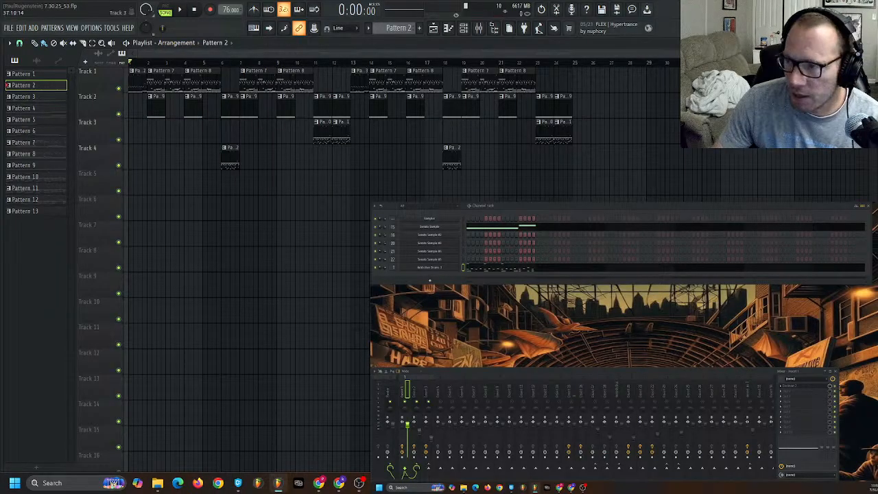
- Check the Addictive Drums 2 kick settings, close the plugin, and play the song arrangement twice from the start
left_click(441, 268)
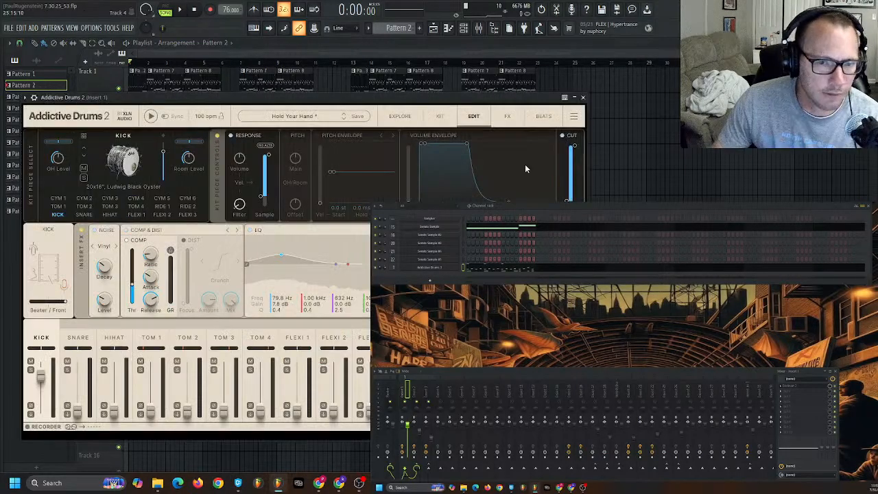
left_click(255, 47)
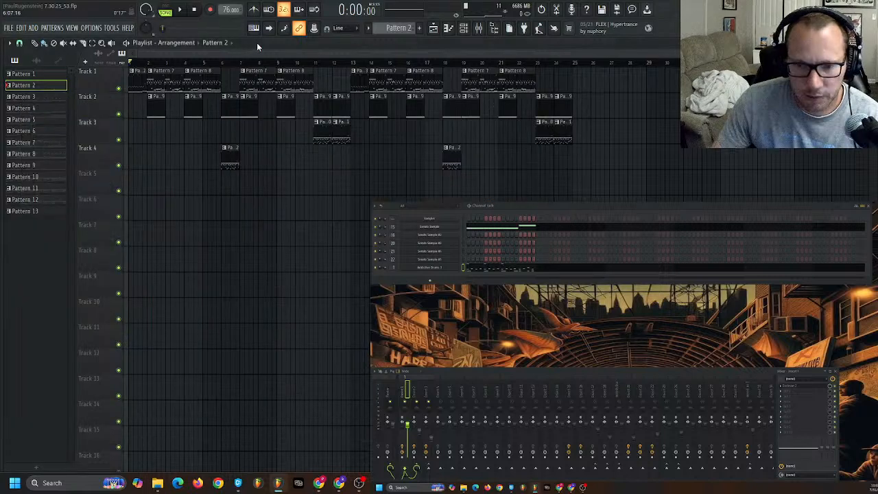
left_click(182, 11)
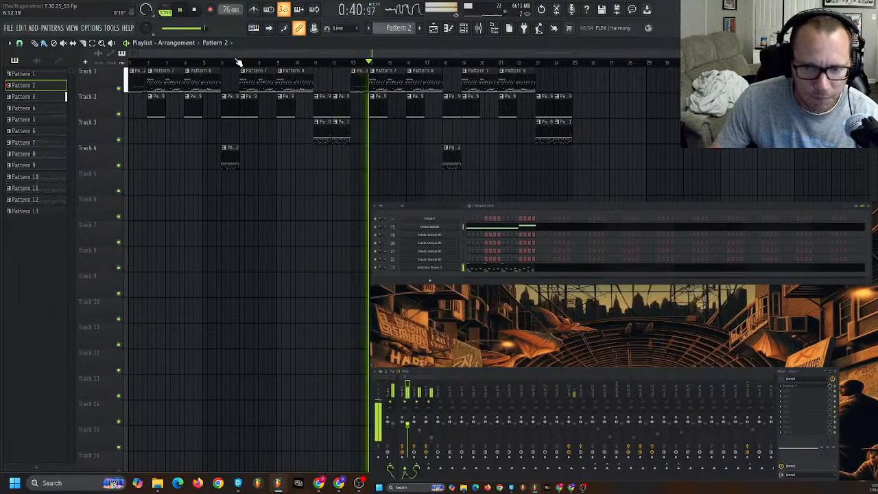
key("space")
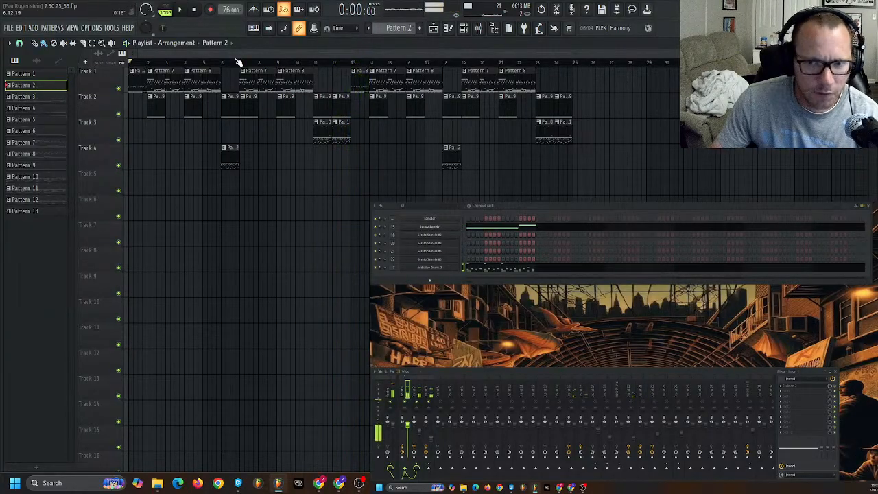
left_click(180, 11)
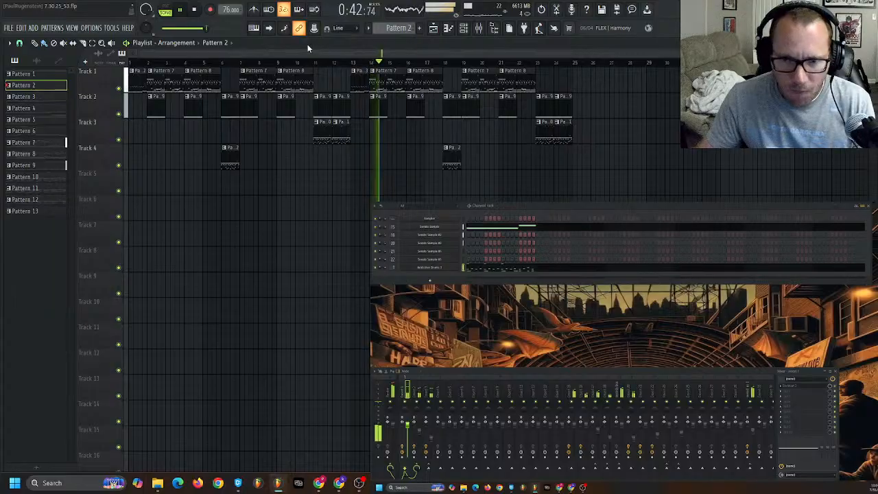
key("space")
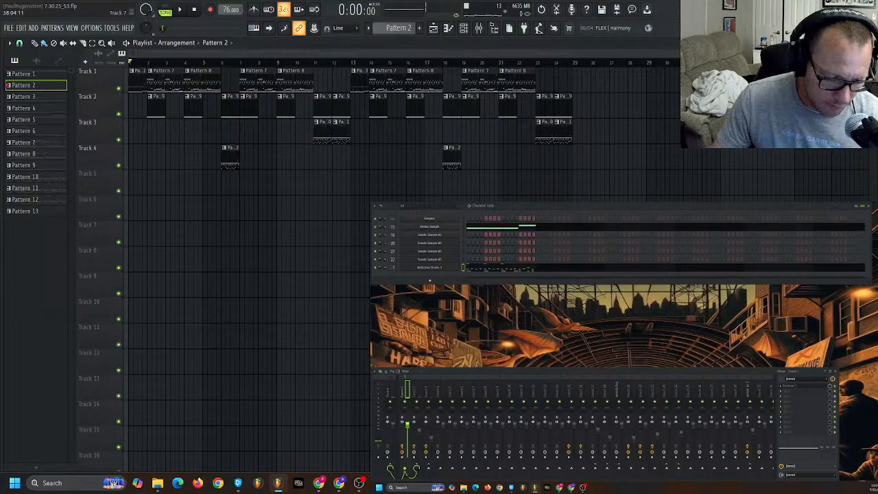
- Open the project 7.21.25_67 from the 7.21.25 folder inside the Fl studio folder
left_click(6, 29)
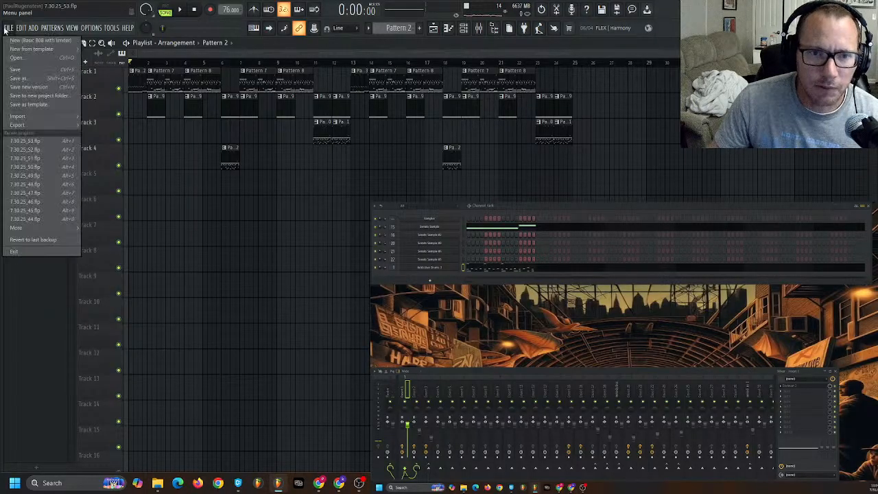
left_click(28, 58)
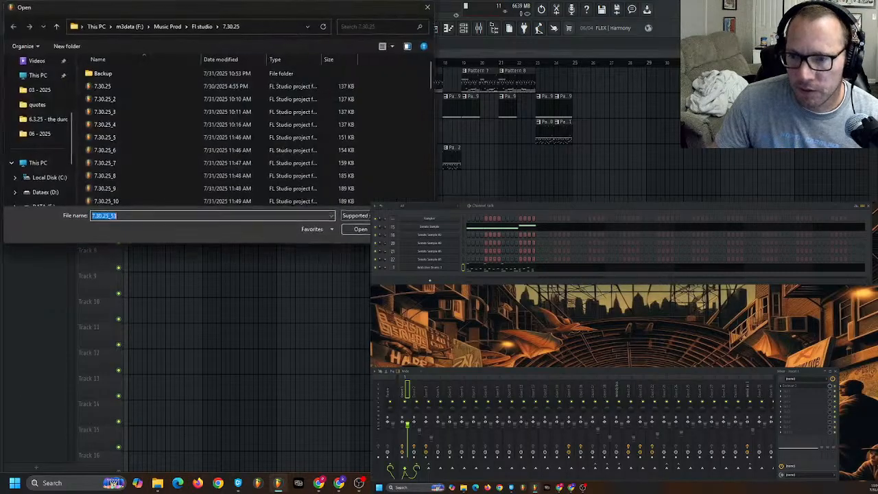
left_click(200, 26)
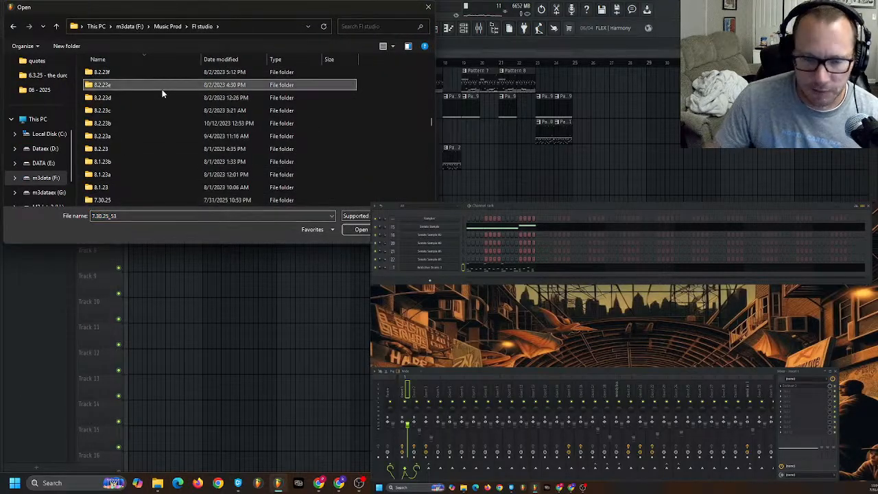
scroll(162, 89, "down", 5)
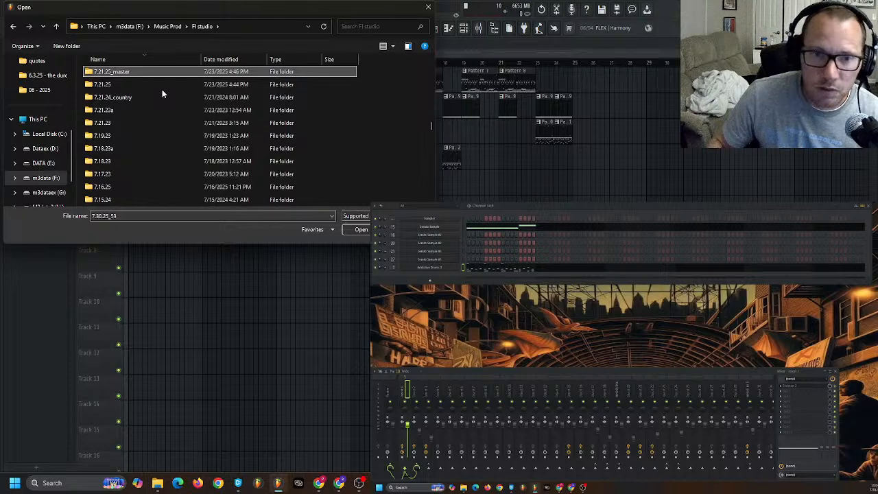
double_click(136, 85)
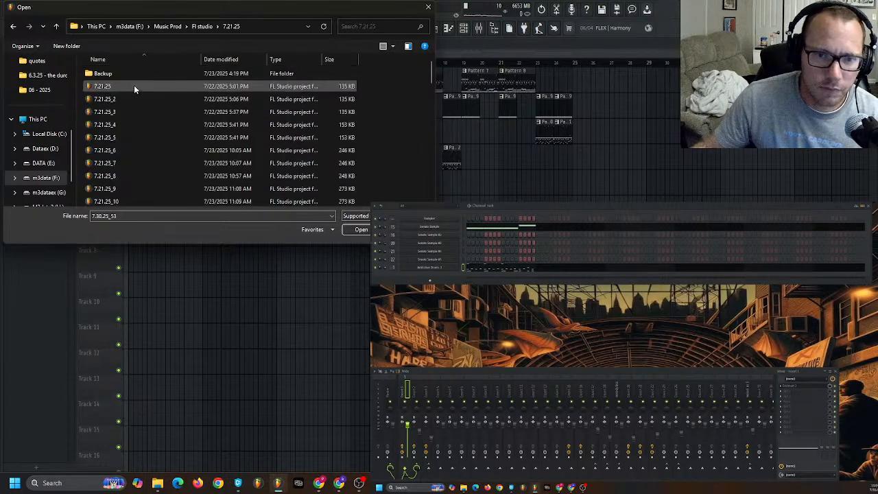
scroll(144, 137, "down", 10)
double_click(146, 199)
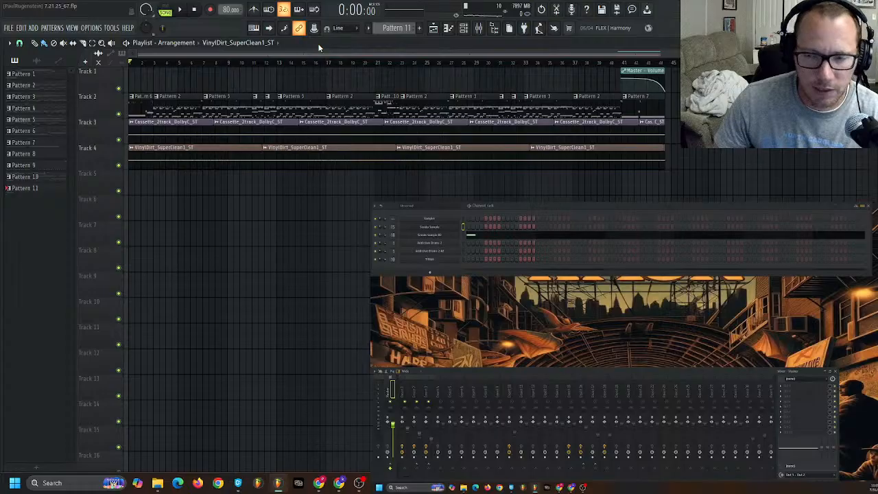
- Play back the 7.21.25_67 arrangement from the start twice, checking the drum insert in the mixer
key("space")
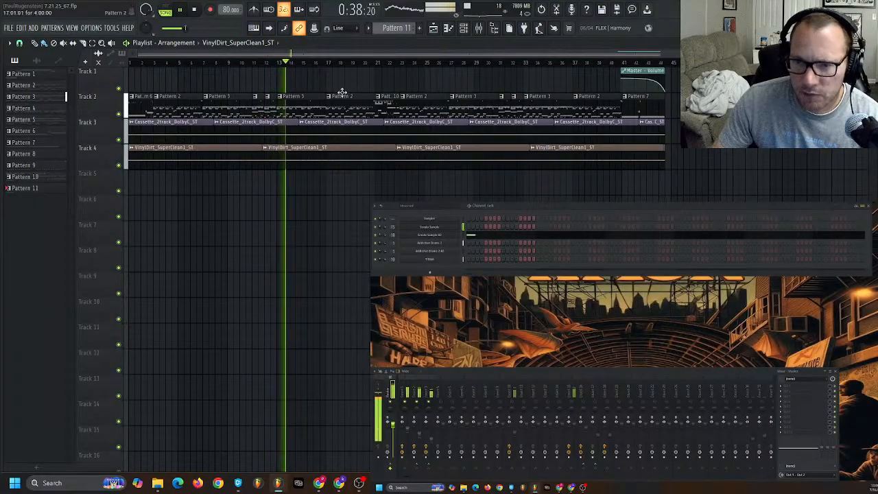
key("space")
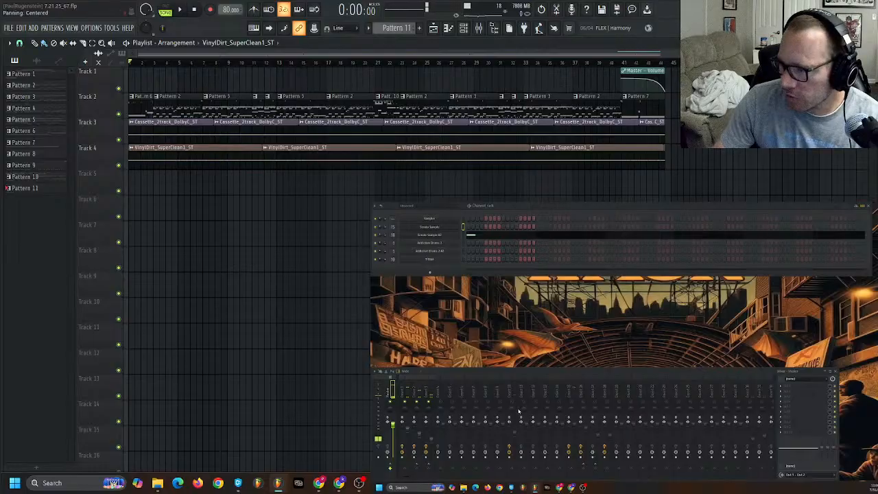
key("space")
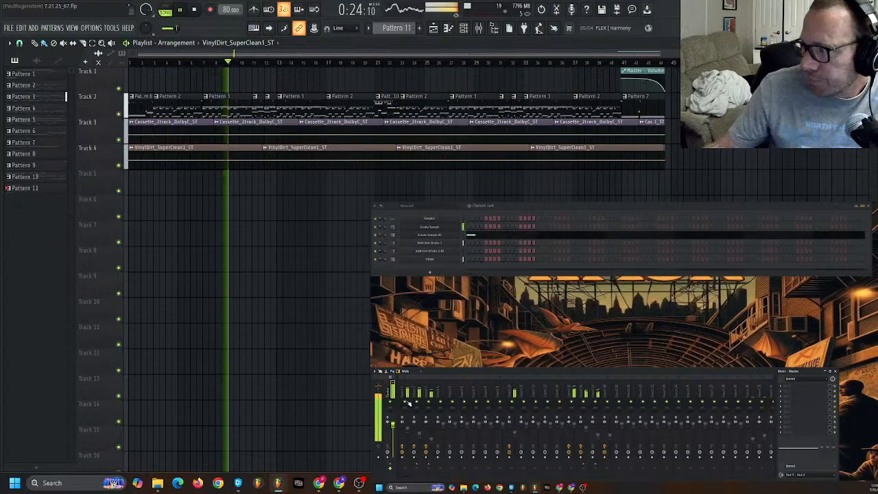
left_click(408, 396)
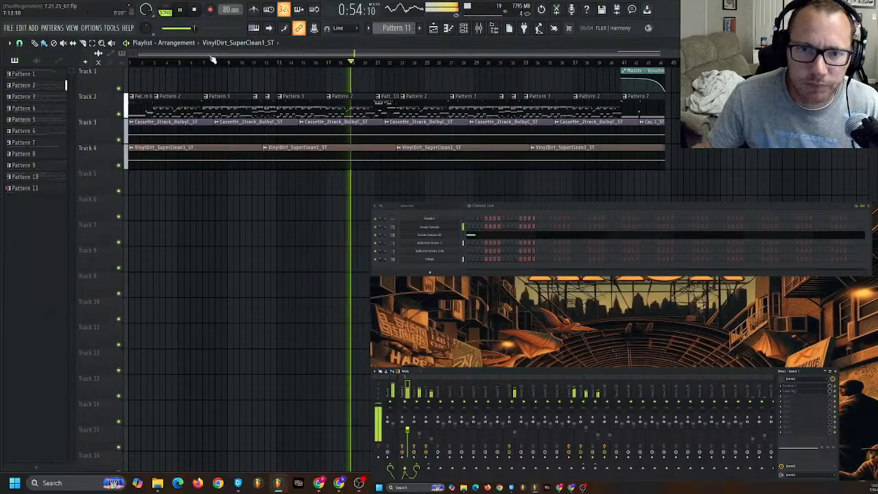
left_click(195, 10)
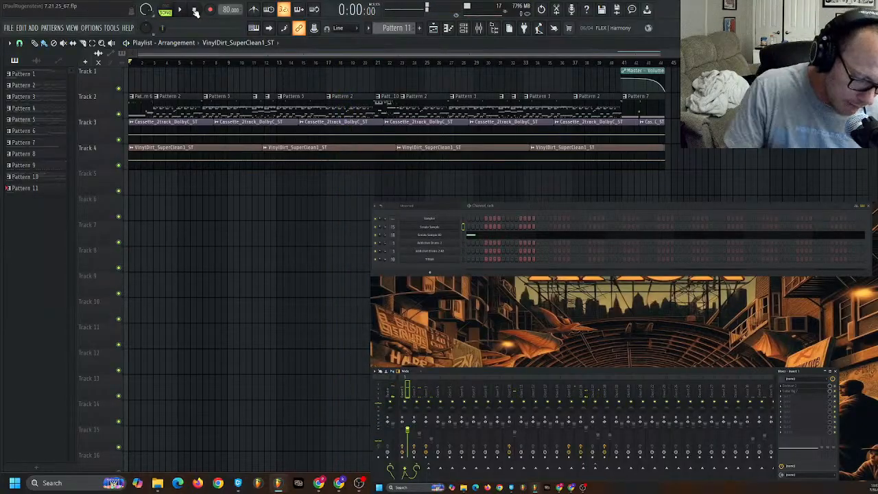
- Start opening another project without saving changes to 7.21.25_67, and browse the dated folders in the Fl studio folder
left_click(8, 28)
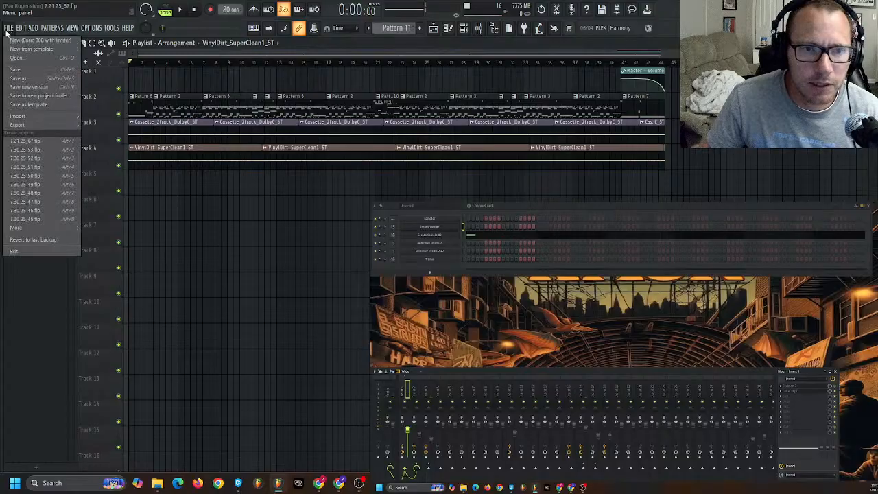
left_click(18, 59)
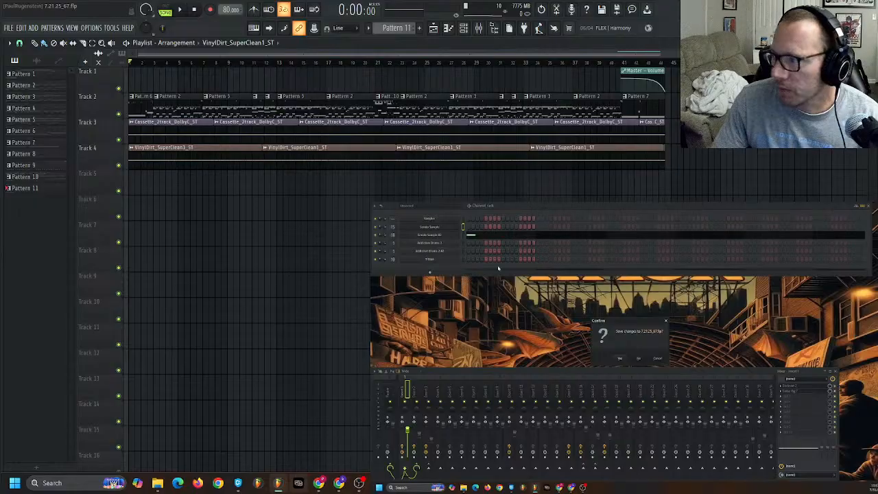
left_click(640, 359)
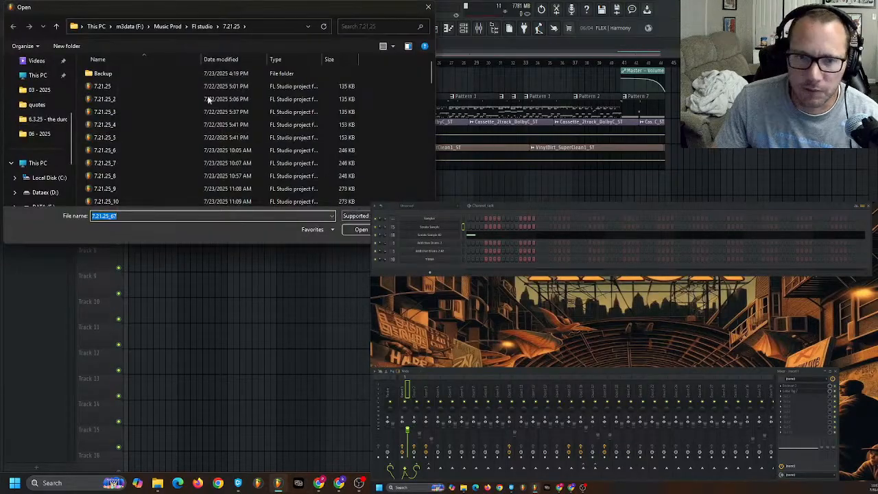
left_click(197, 26)
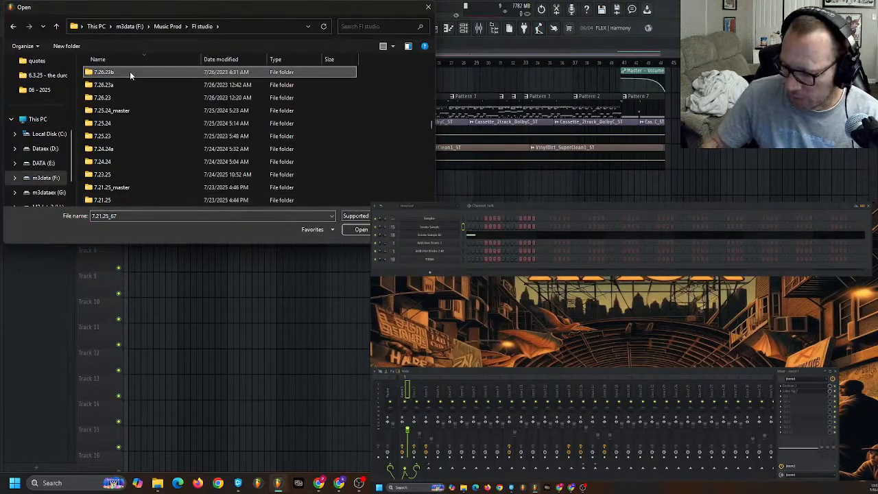
scroll(130, 72, "down", 5)
left_click(130, 72)
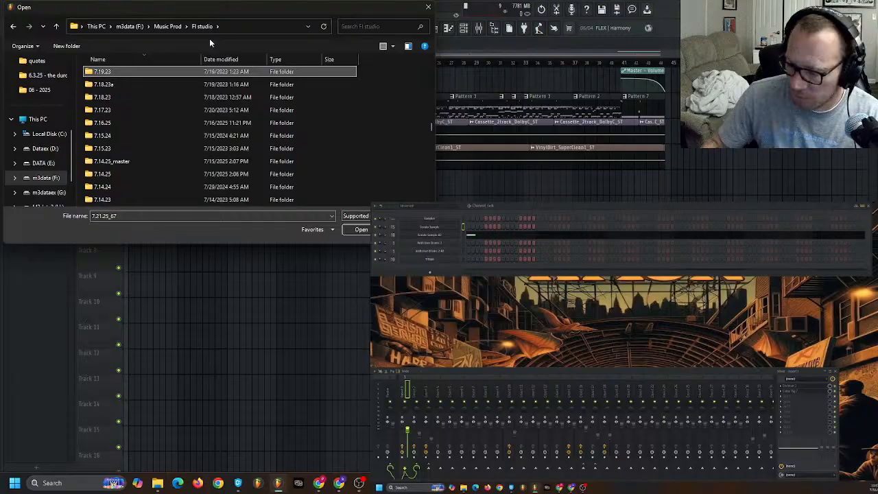
left_click(117, 73)
type("7.1")
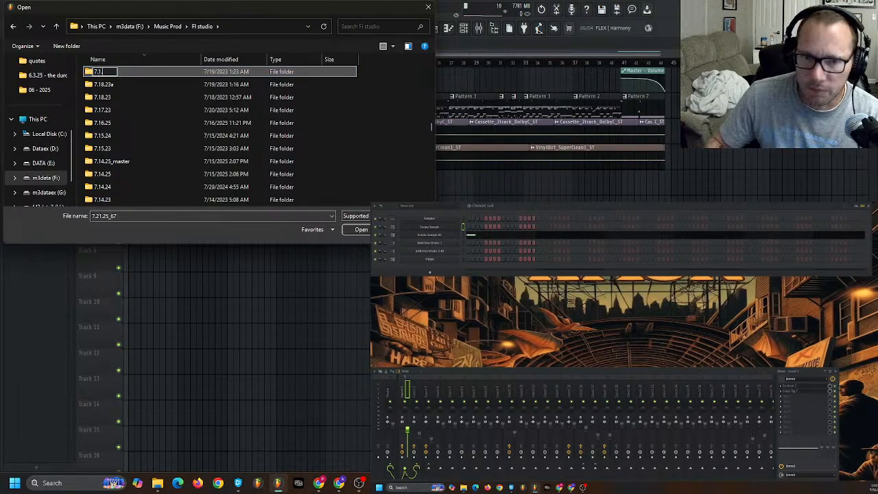
type(".25")
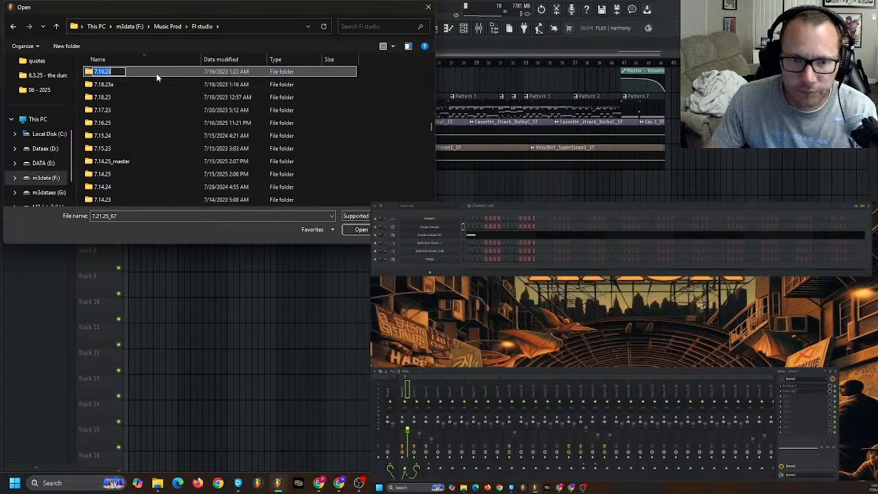
left_click(133, 87)
- Open the project 7.1.25_56 from the 7.1.25 folder
key("7")
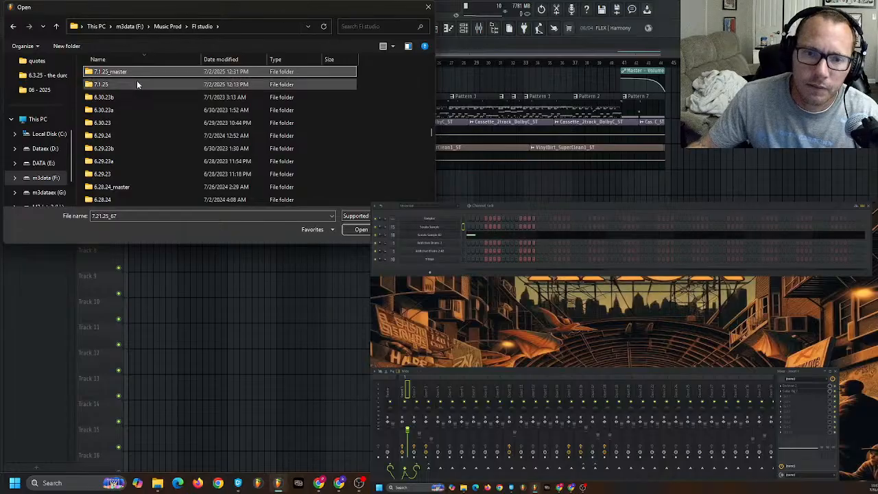
double_click(134, 85)
scroll(165, 156, "down", 15)
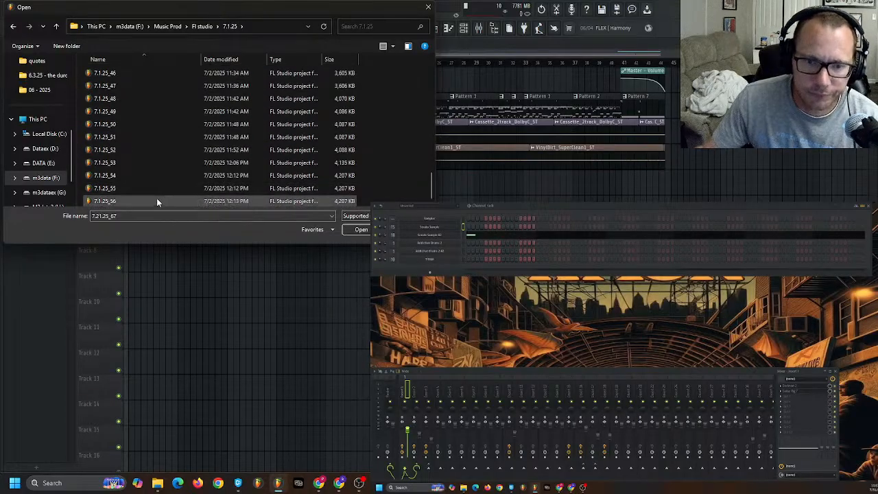
left_click(152, 198)
double_click(153, 200)
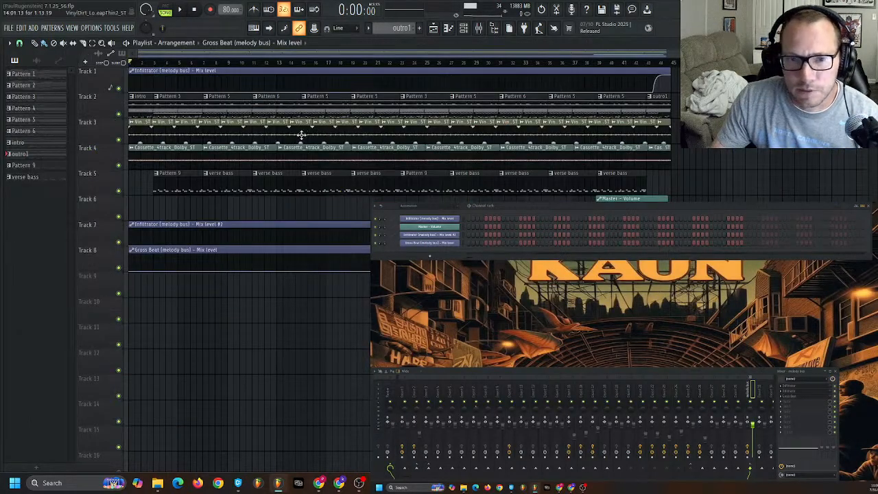
- View Pattern 1's Kontakt 8 Portable notes in the piano roll and play the pattern on its own
double_click(23, 74)
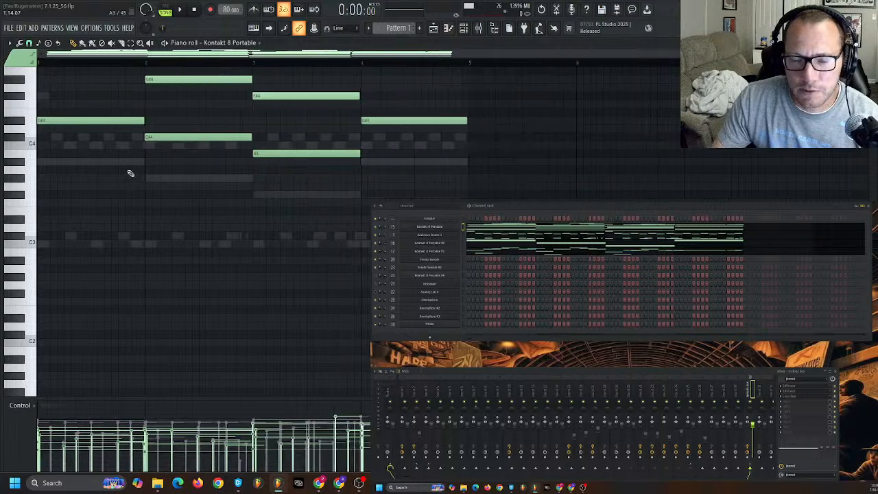
scroll(168, 266, "up", 10)
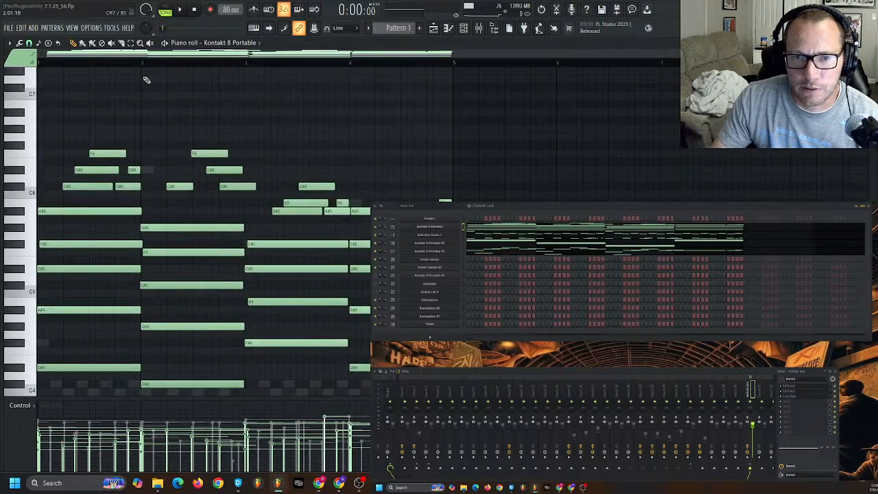
key("space")
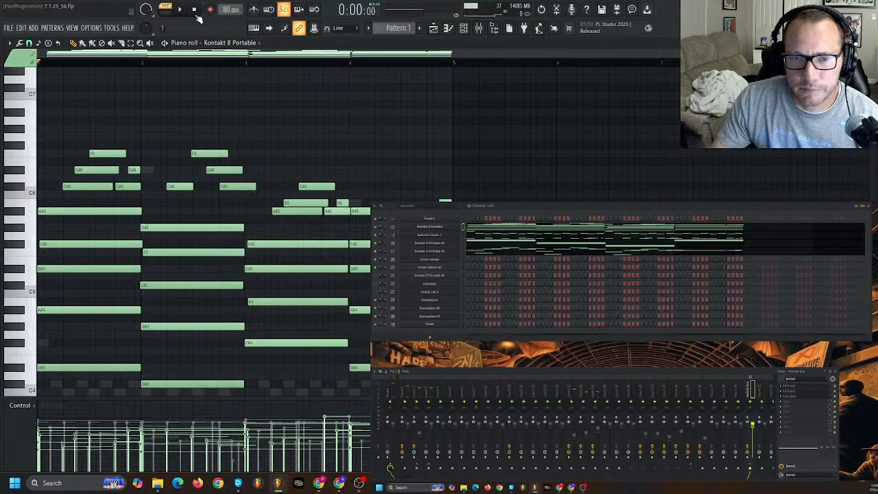
key("space")
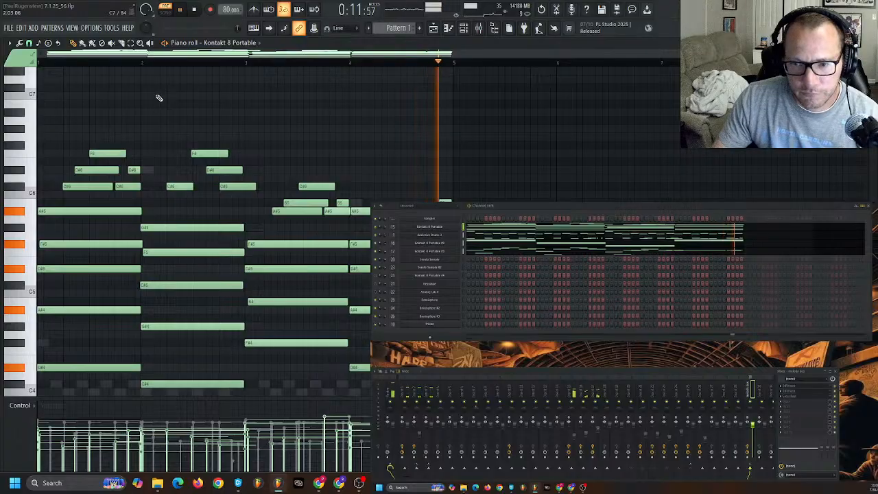
key("space")
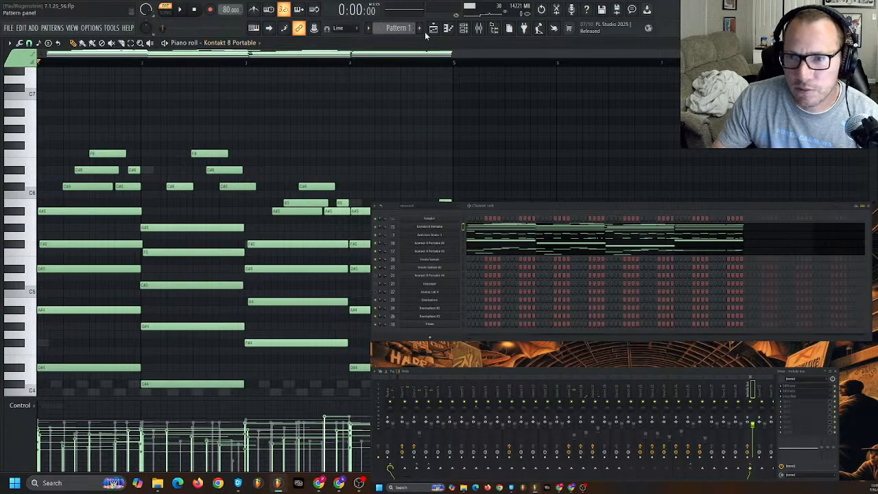
- Return to the playlist and play the opening bars of the arrangement in song mode
key("F5")
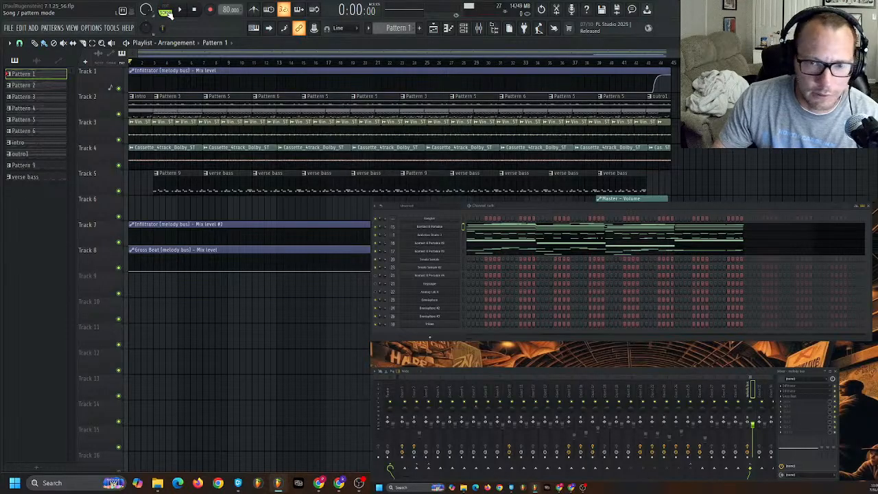
key("space")
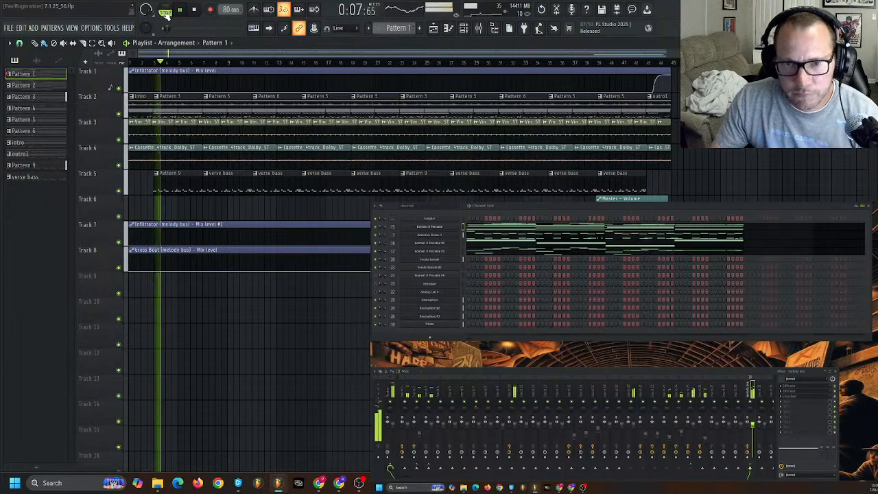
key("space")
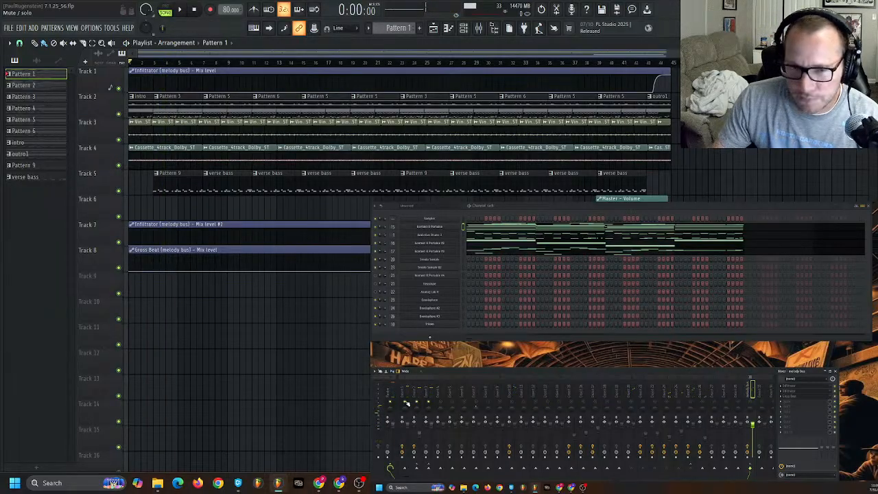
- Open Pattern 1's Kontakt 8 Portable notes in the piano roll and play the pattern in pattern mode
double_click(44, 81)
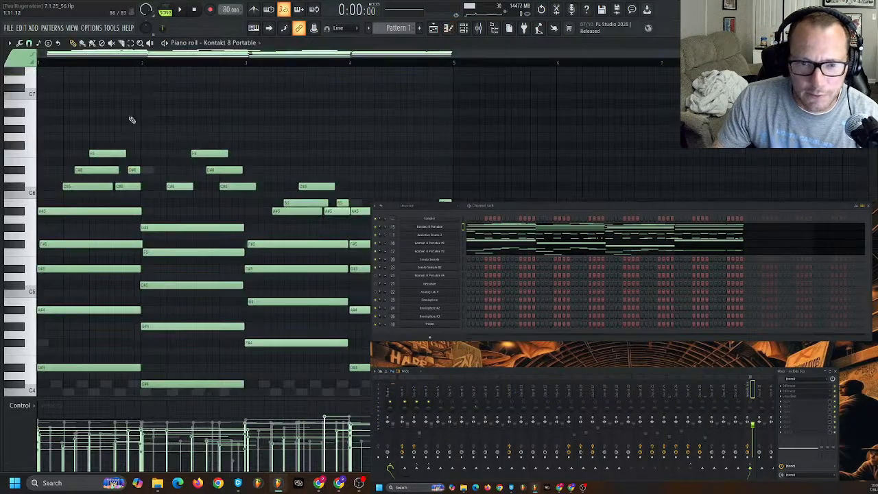
left_click(180, 9)
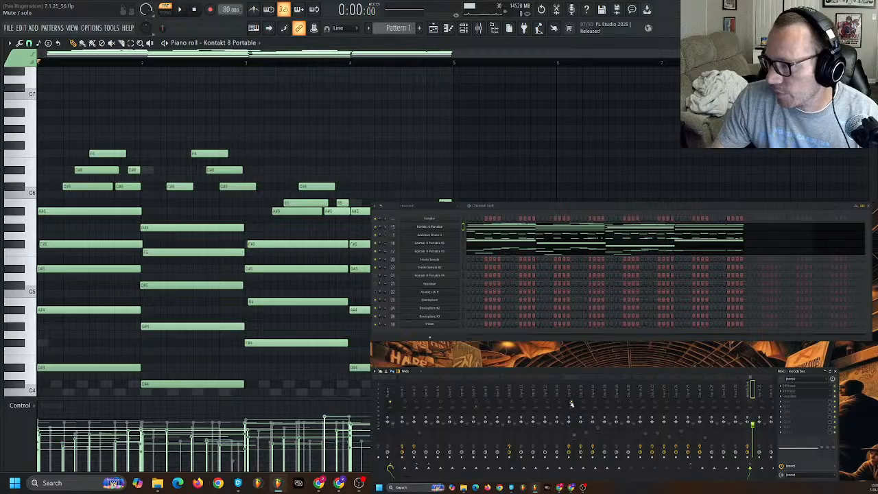
key("space")
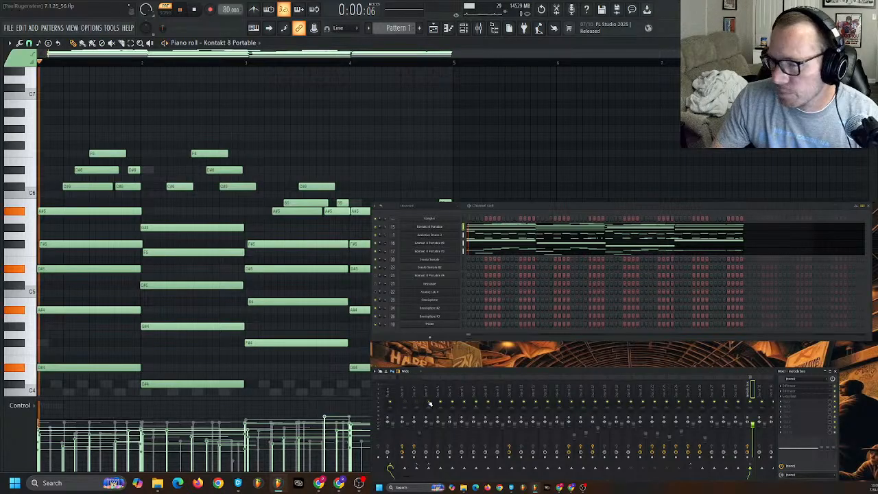
left_click(243, 43)
left_click(354, 41)
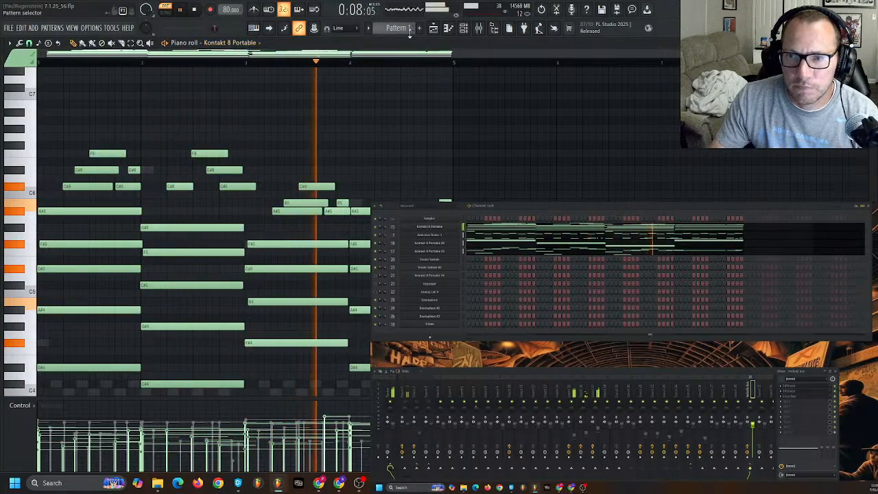
- Return to the playlist and play the arrangement's intro from the start three times in song mode with the first mixer inserts soloed
key("F5")
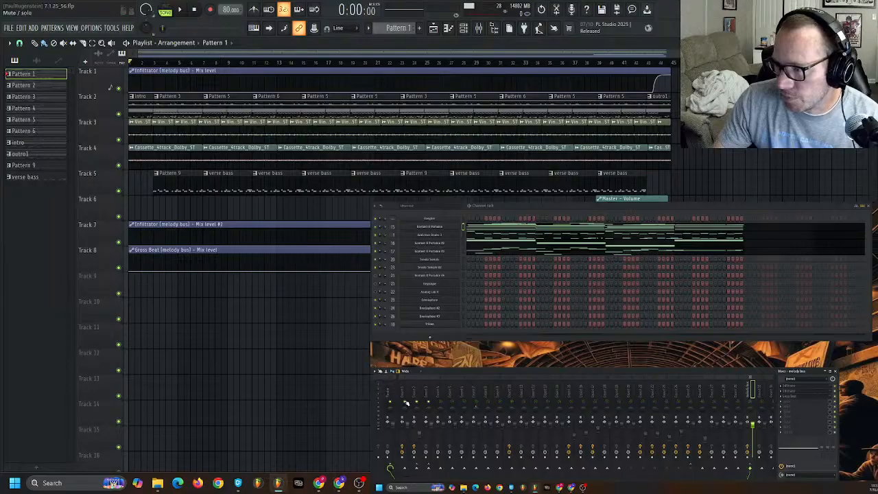
key("space")
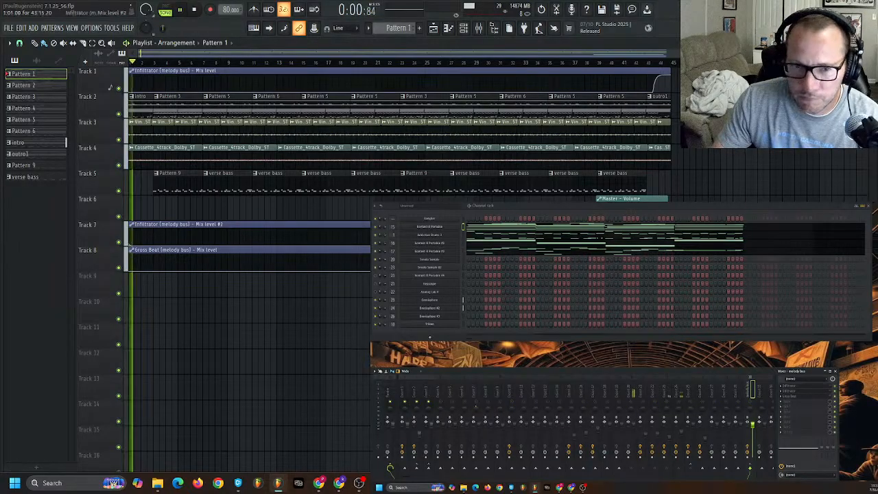
key("space")
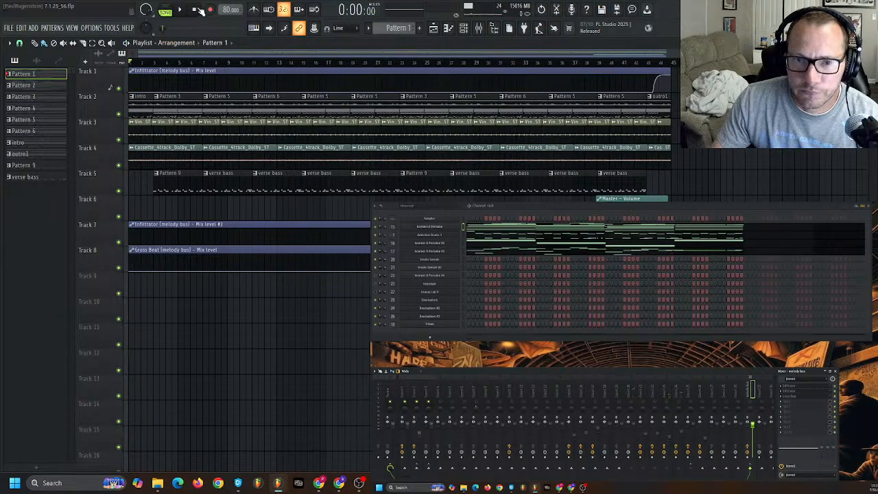
key("space")
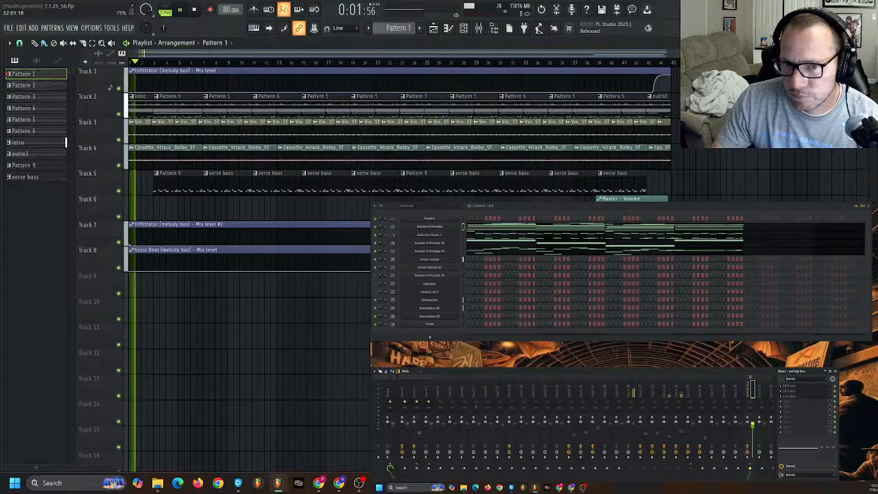
key("space")
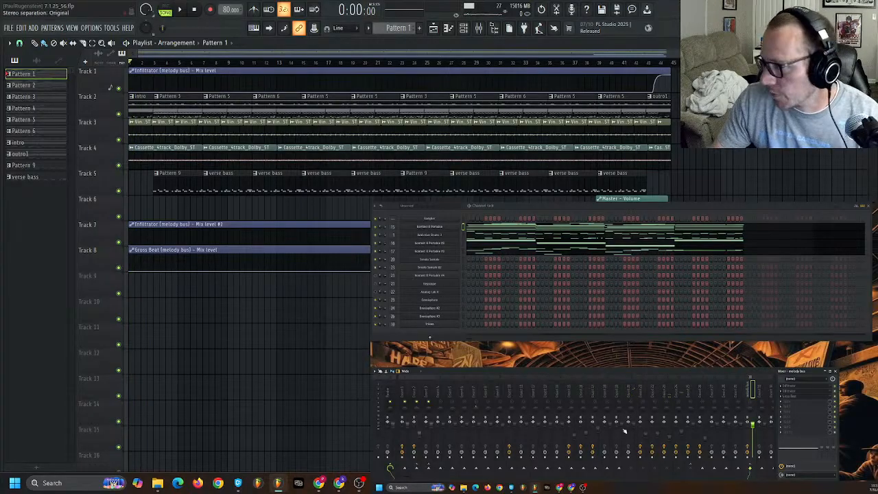
key("space")
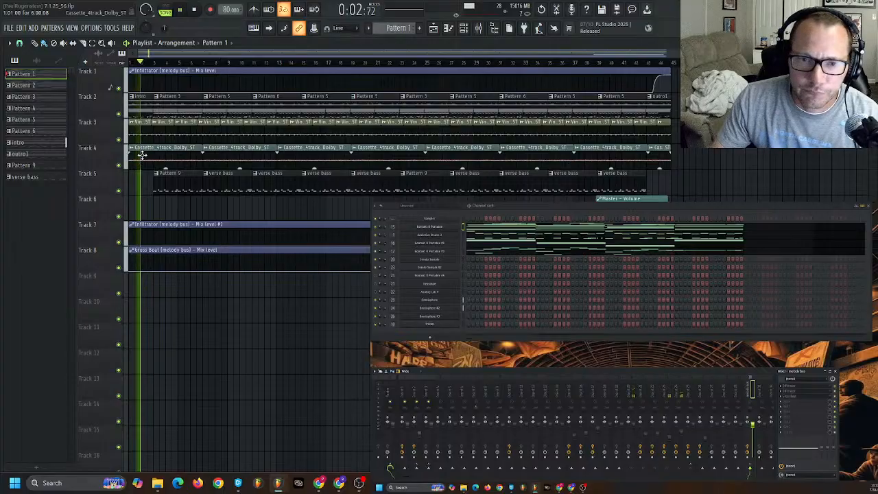
key("space")
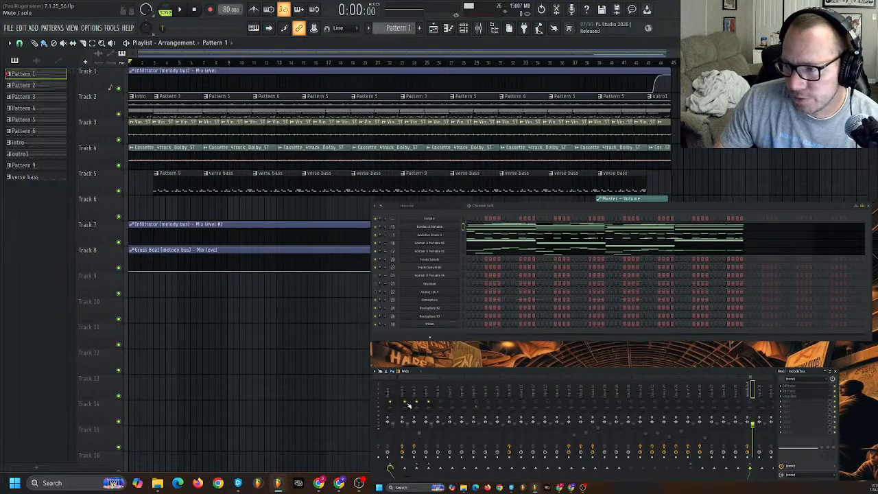
- Replay the arrangement from the start with all mixer inserts active, continuing through to the second Pattern 6 section
key("space")
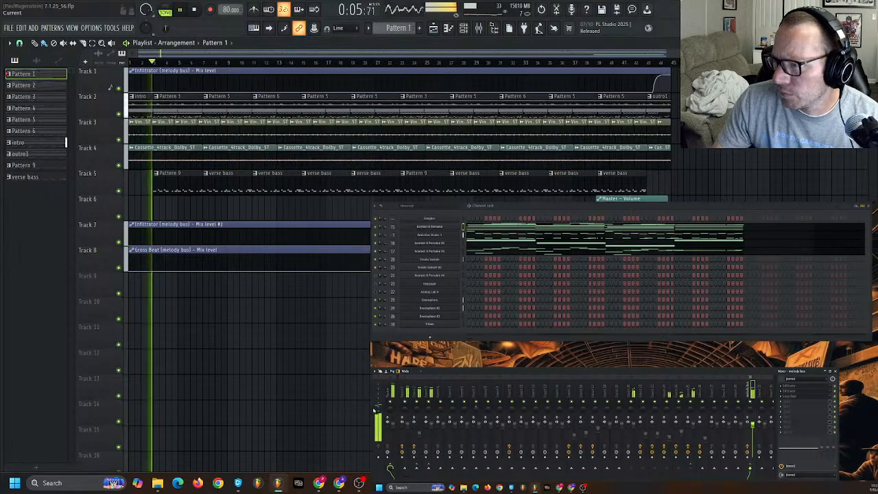
key("space")
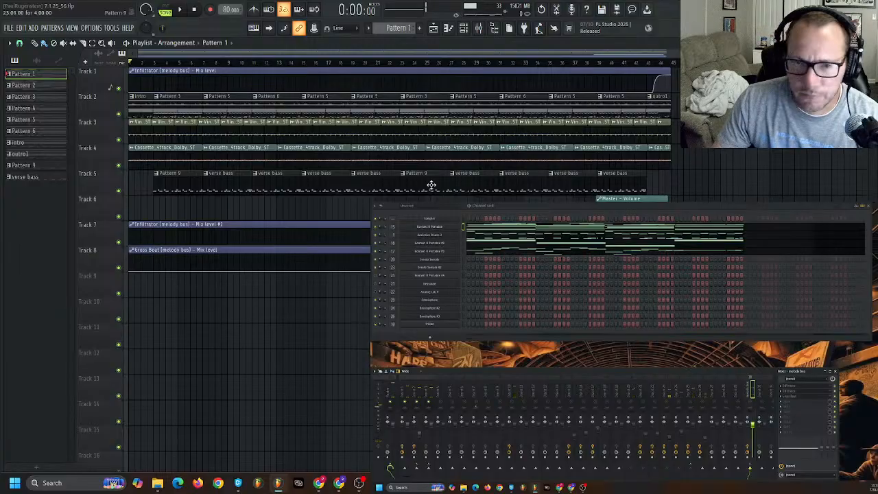
key("space")
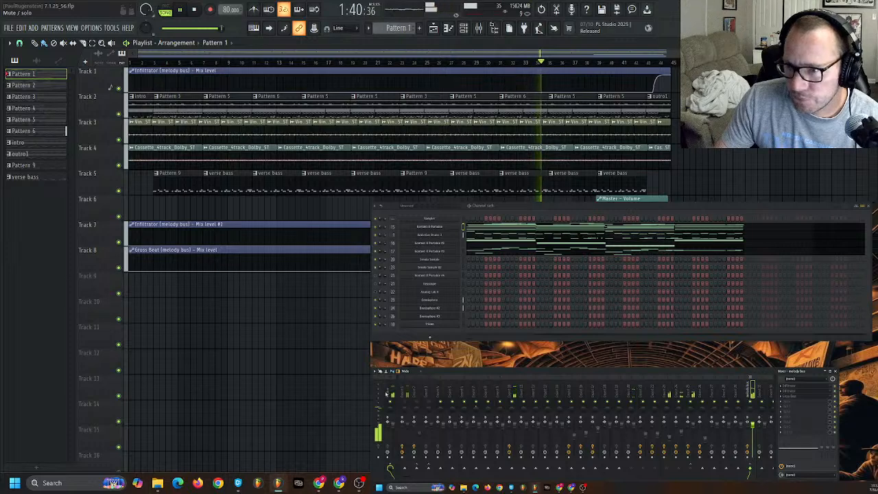
key("space")
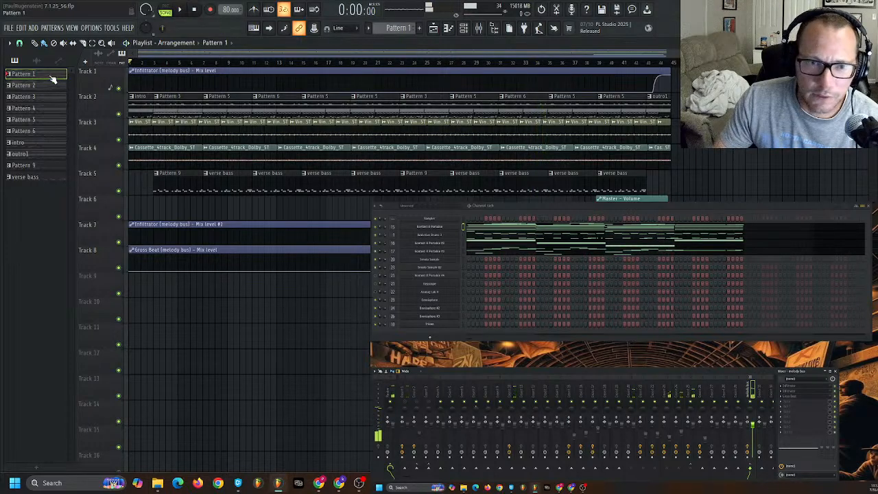
- Play Pattern 1 on its own from the piano roll and bring the playlist back into view
key("F7")
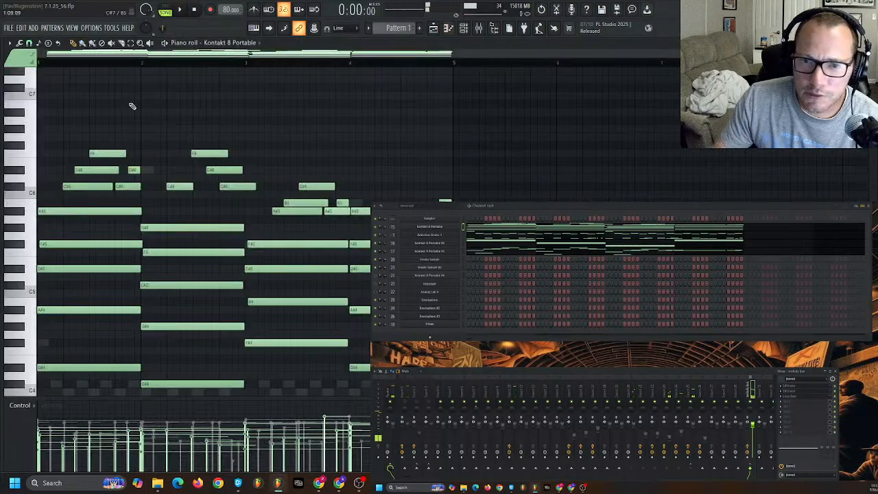
left_click(178, 11)
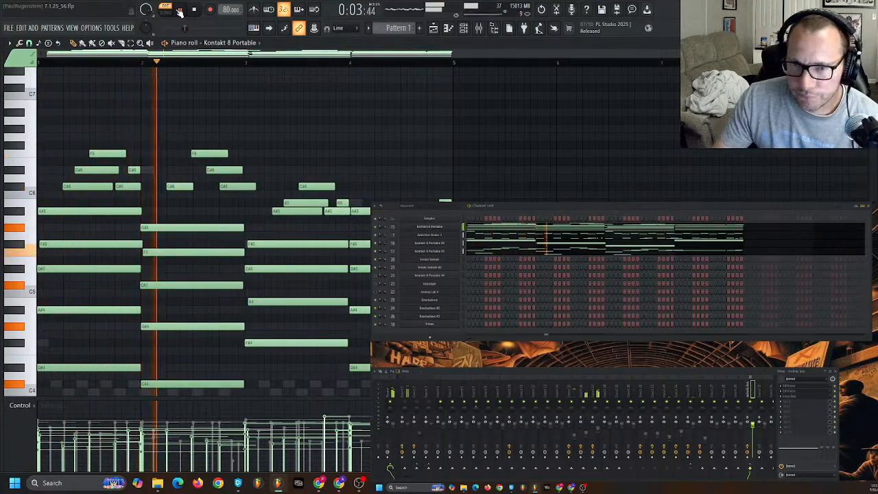
left_click(433, 28)
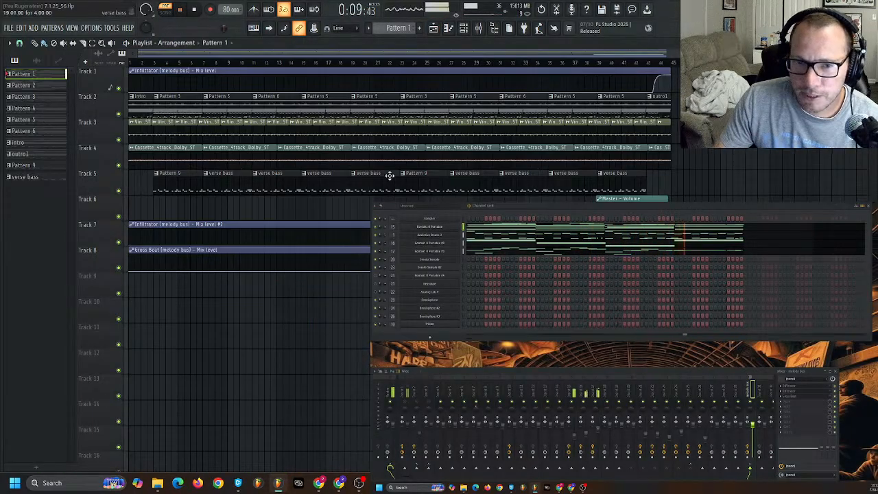
key("space")
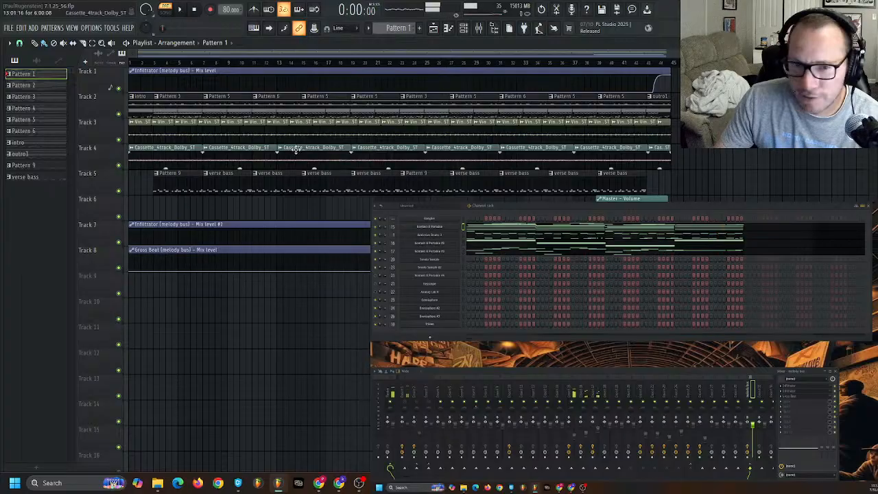
- Switch back to song mode and play the arrangement from the intro into the first Pattern 3 section
left_click(165, 10)
left_click(183, 10)
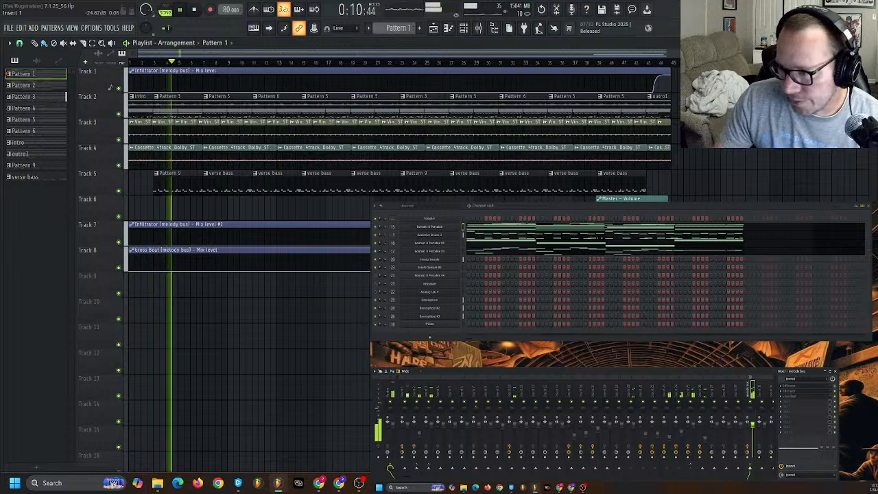
key("space")
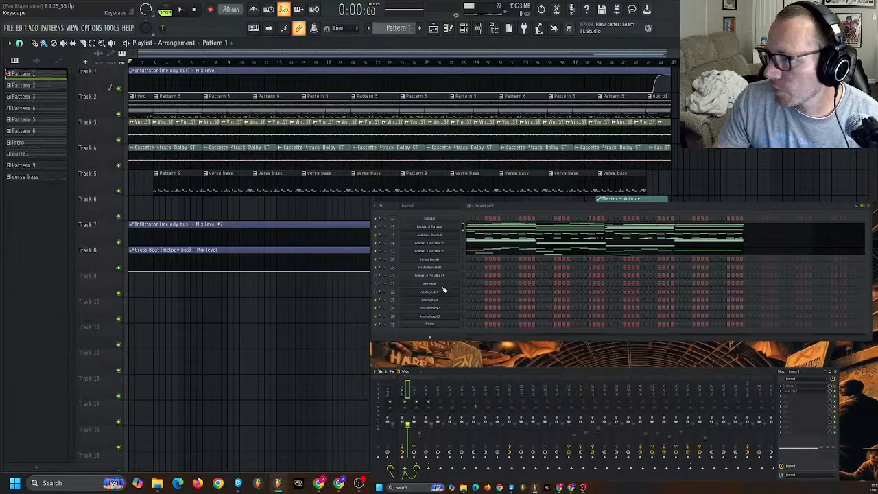
- Open the Addictive Drums 2 channel and examine the kit pieces used in its Roomy preset
left_click(436, 238)
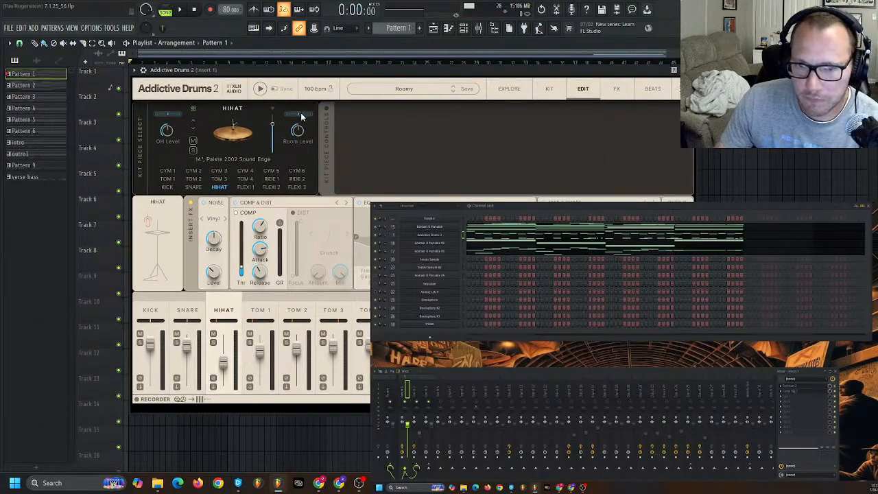
left_click(549, 90)
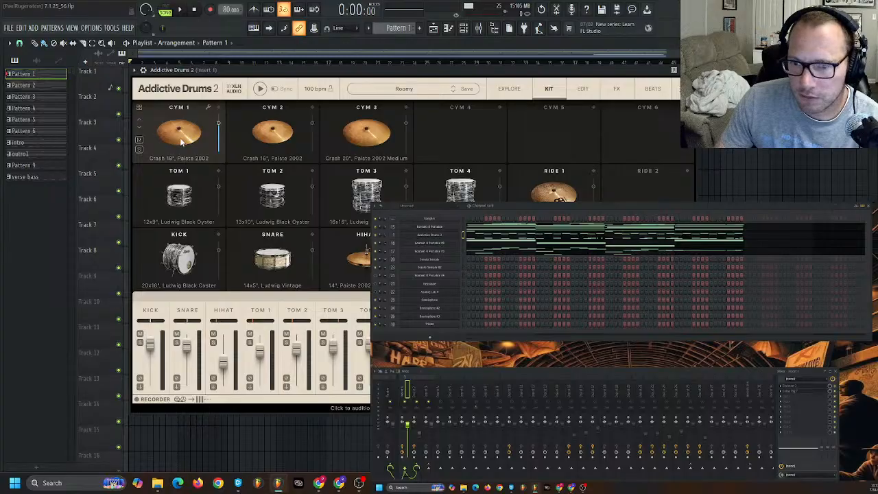
left_click(508, 89)
left_click(548, 89)
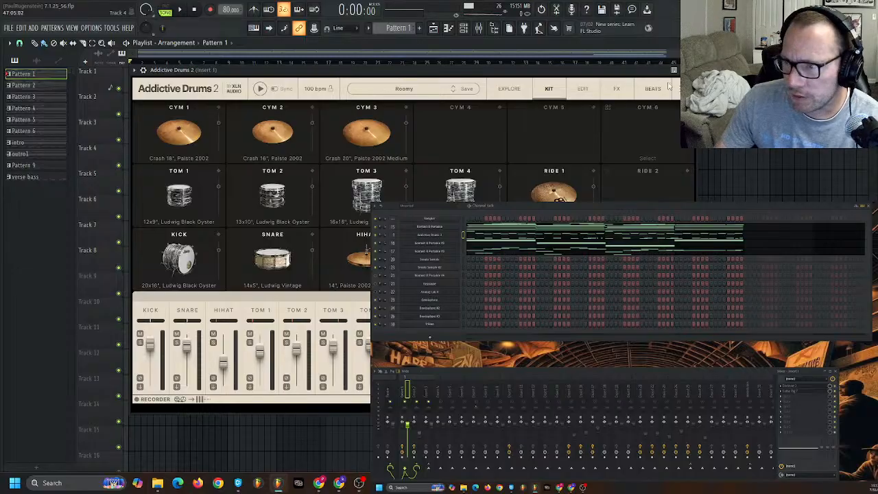
left_click(674, 70)
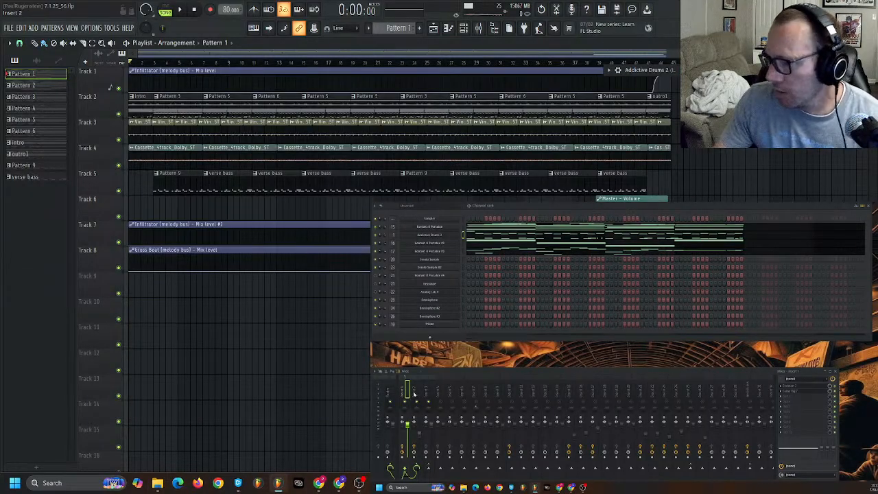
- Inspect the settings of the Decimort 2 and Guitar Rig 7 effects on mixer Insert 1, closing each plugin again
left_click(796, 387)
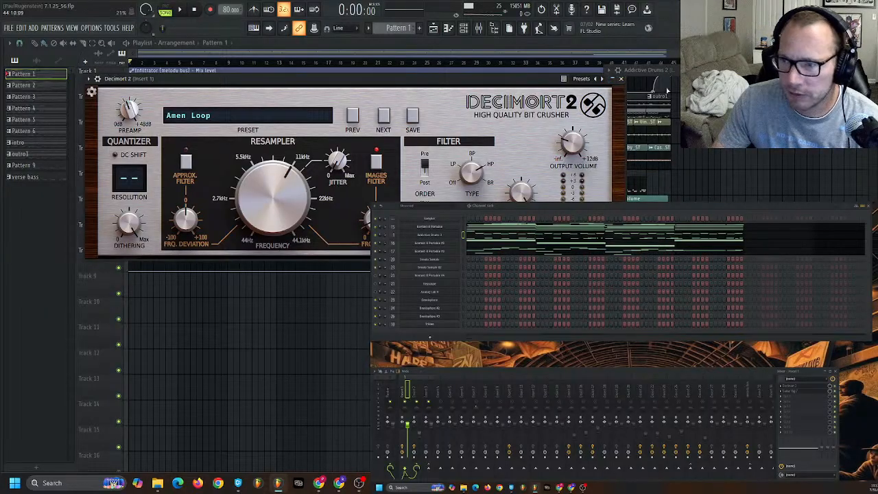
left_click(622, 80)
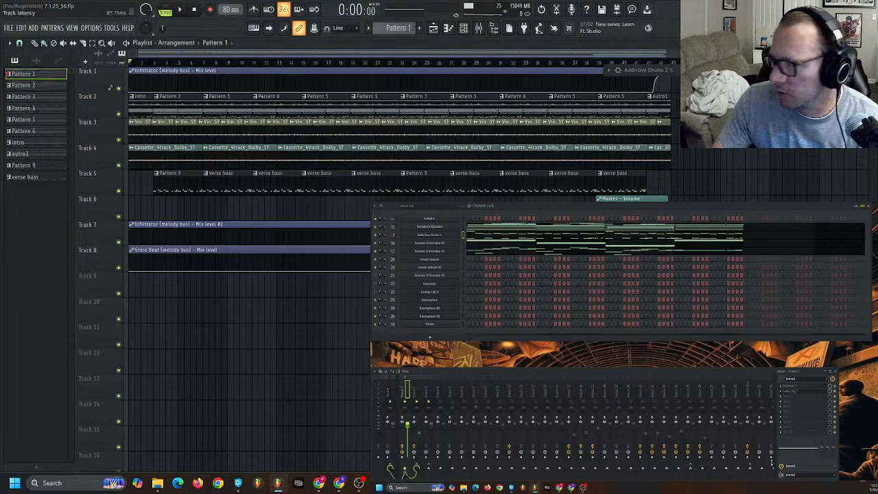
left_click(798, 394)
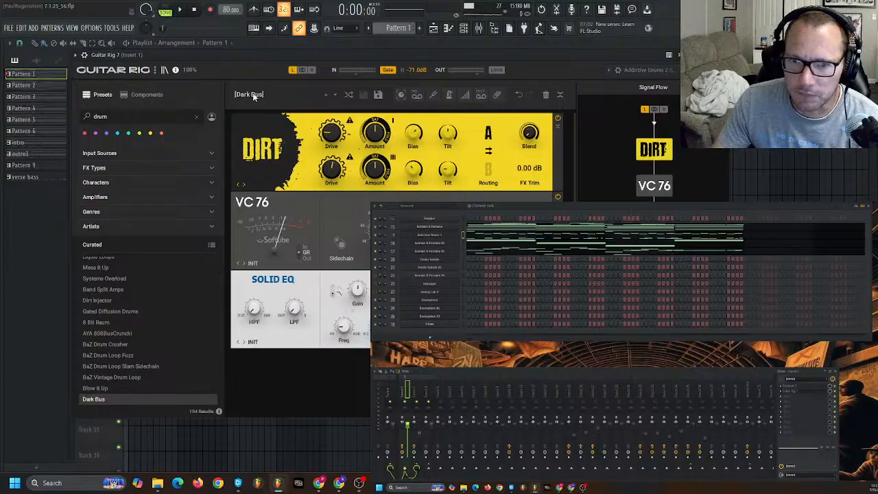
left_click(723, 55)
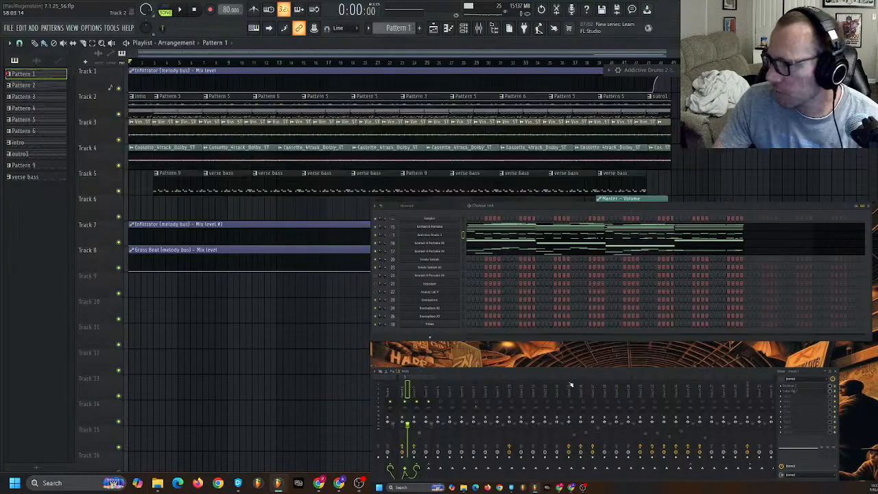
- Compare the effect slots and routing of mixer Inserts 1, 2 and 3
left_click(419, 392)
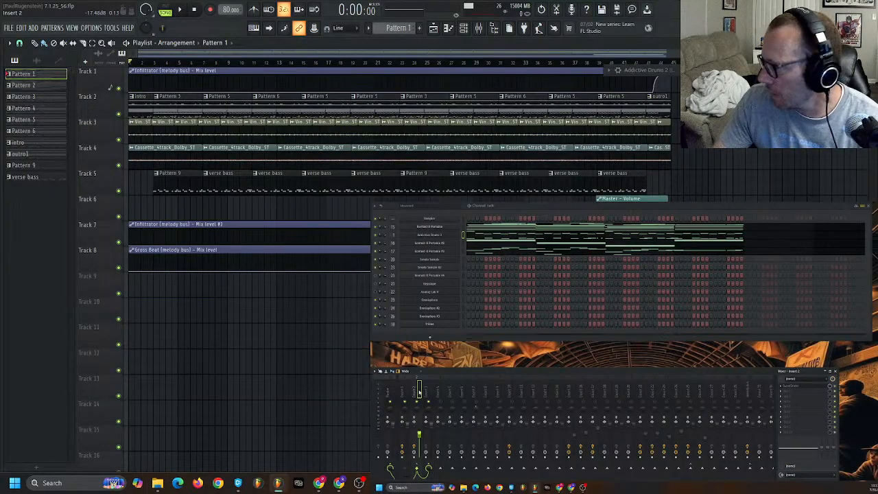
left_click(407, 390)
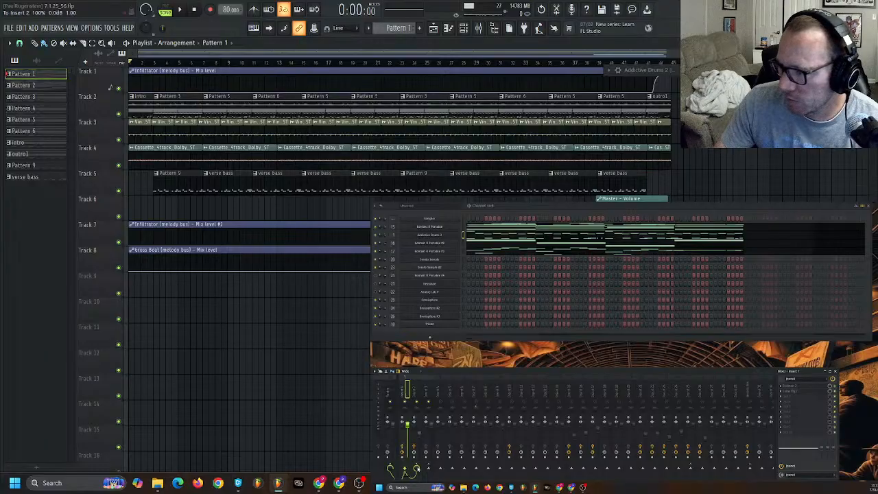
left_click(419, 391)
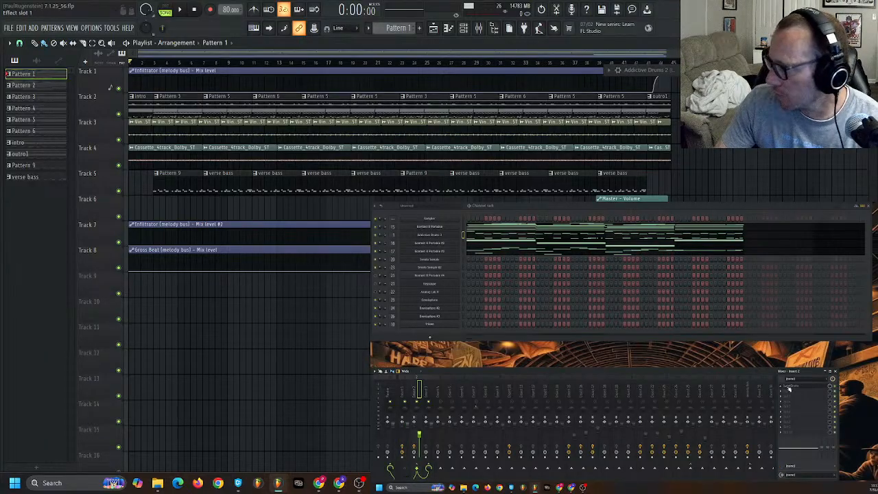
left_click(430, 391)
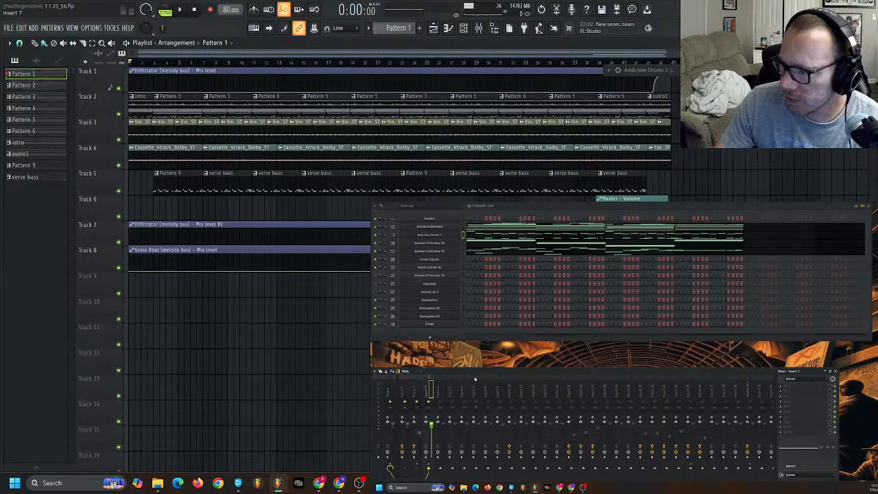
- Play the very start of the arrangement briefly in song mode and stop playback
left_click(181, 9)
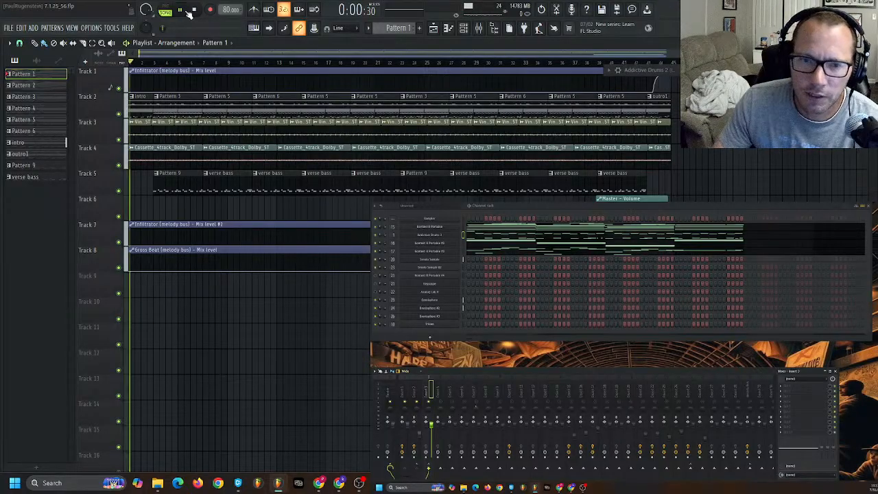
left_click(193, 9)
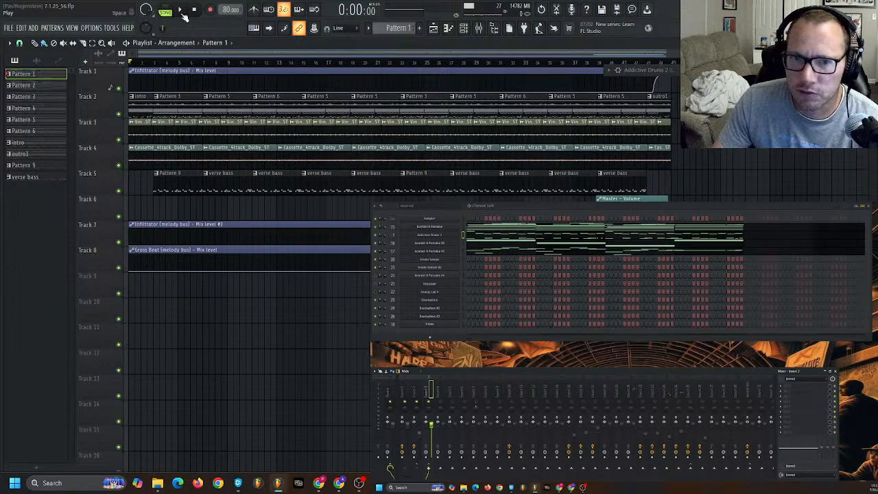
- Play the 7.1.25_56 arrangement from the start in song mode through the first verse bass section and stop playback
left_click(182, 12)
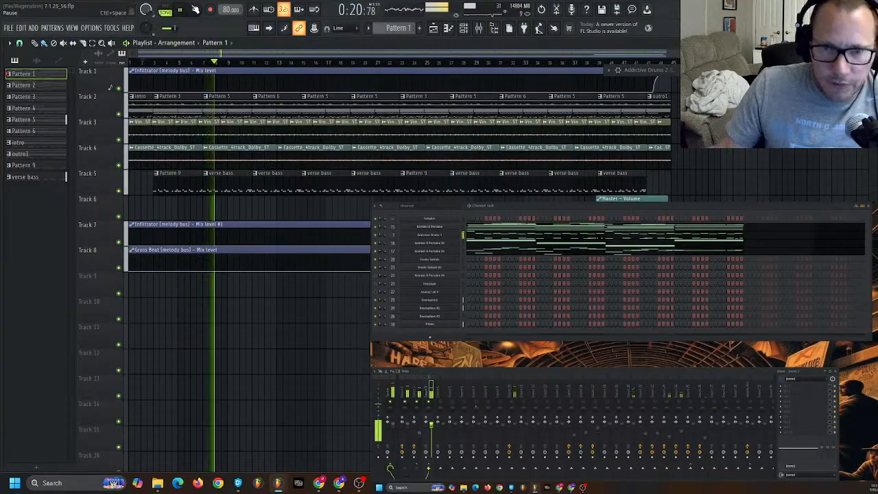
key("space")
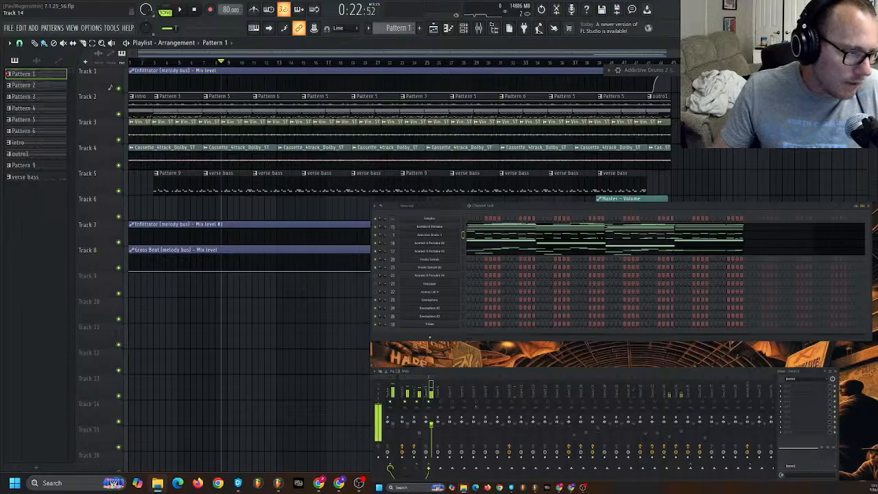
key("space")
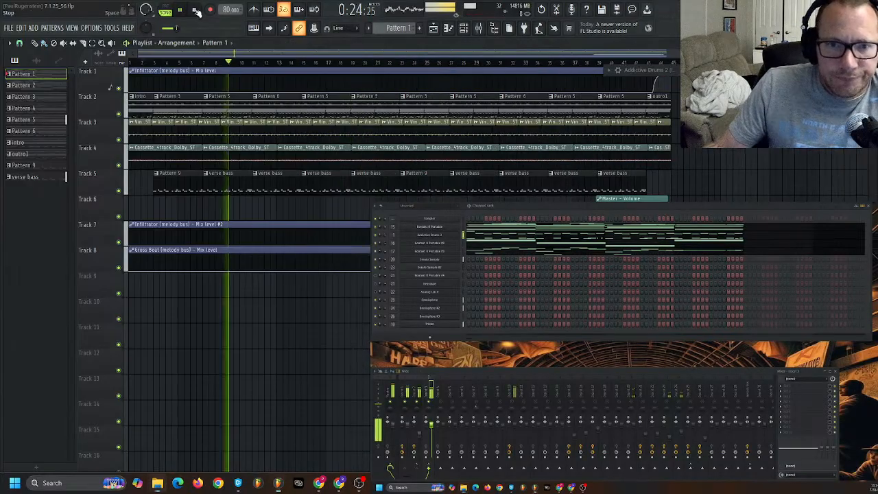
left_click(196, 11)
- Try to open one of the numbered project versions in the 7.14.25 folder
left_click(9, 28)
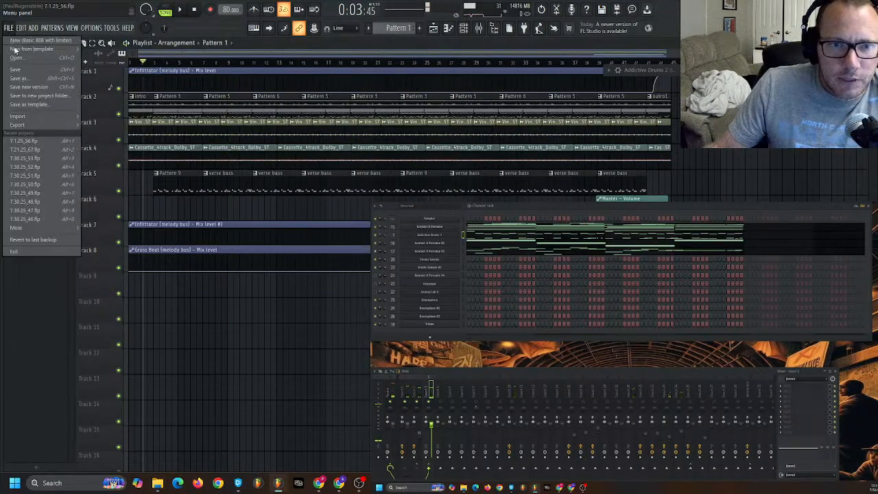
left_click(55, 58)
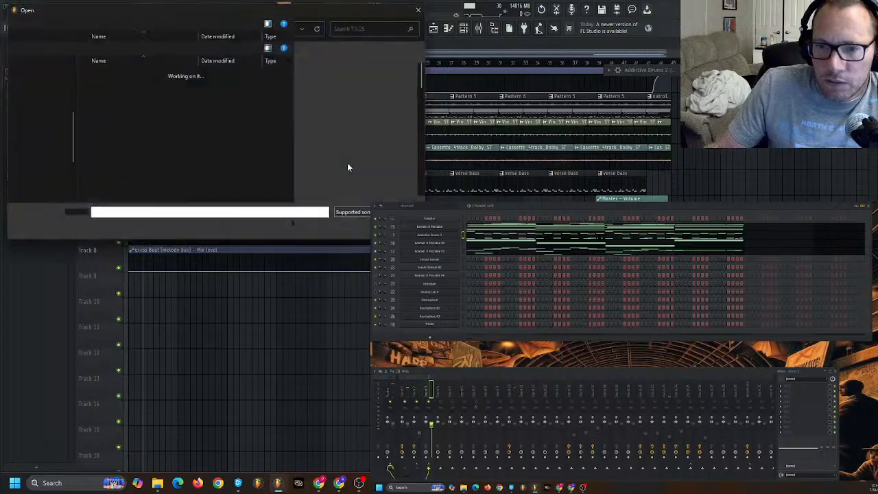
left_click(164, 83)
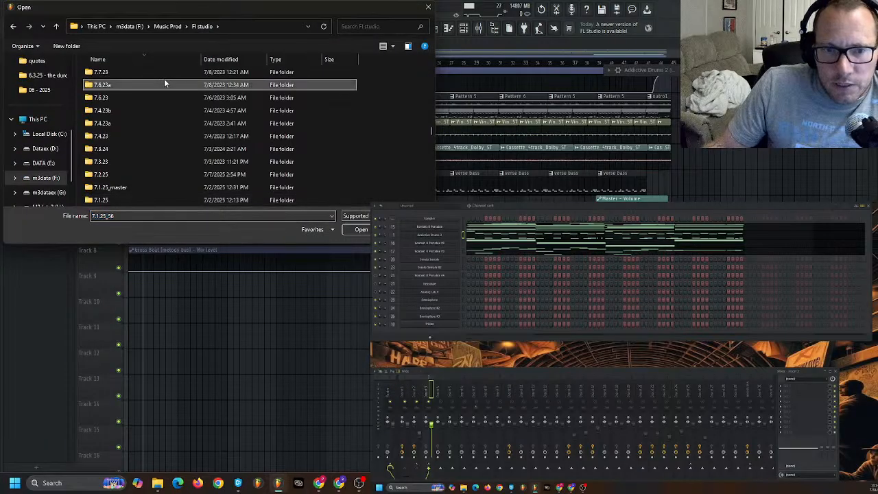
key("Down")
type("14")
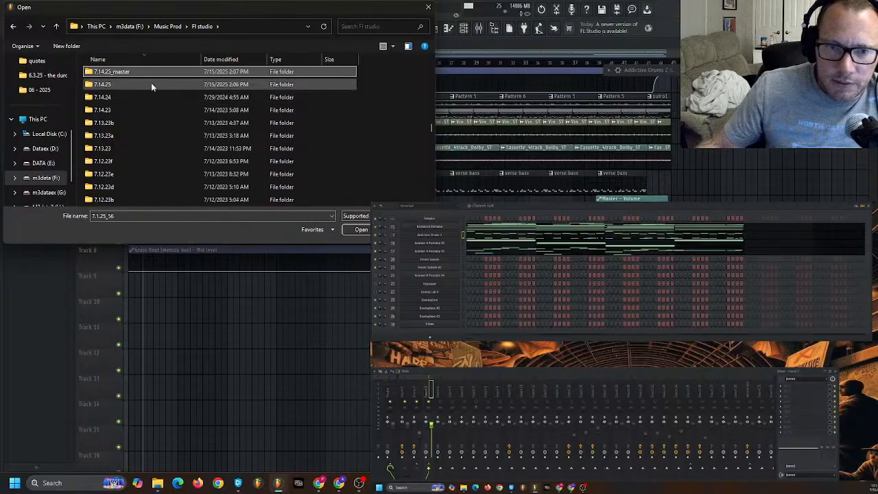
double_click(142, 85)
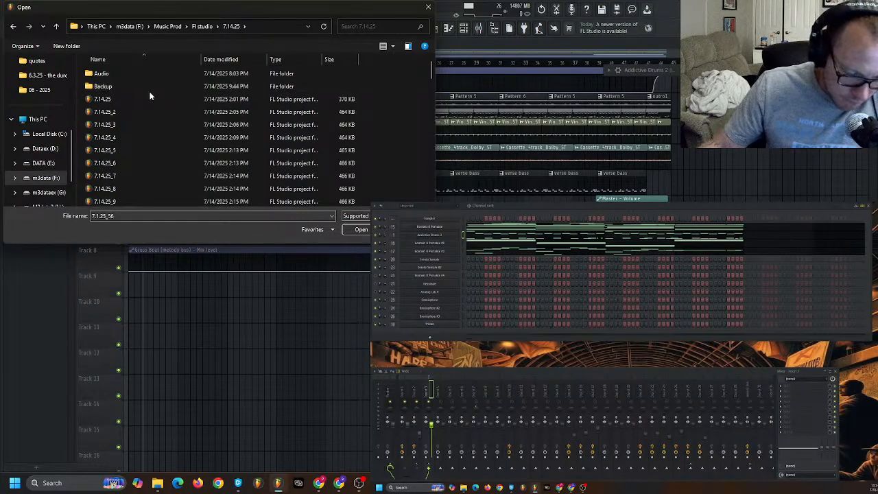
scroll(151, 101, "down", 20)
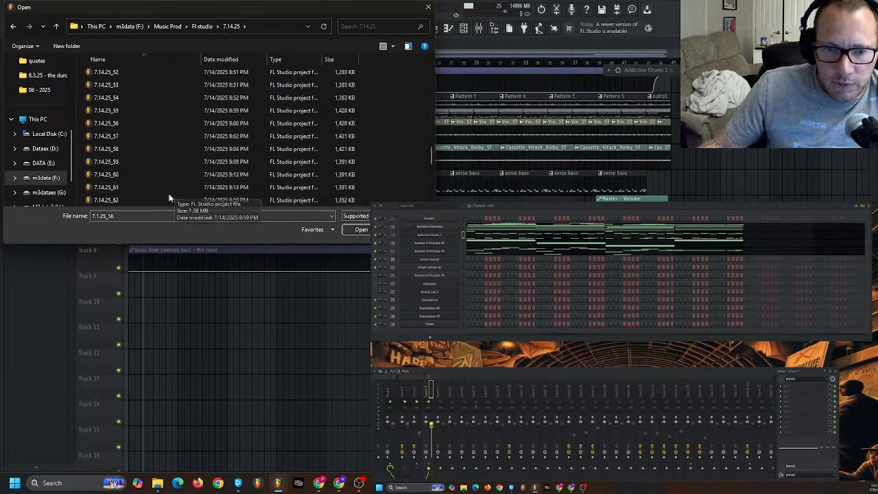
double_click(159, 198)
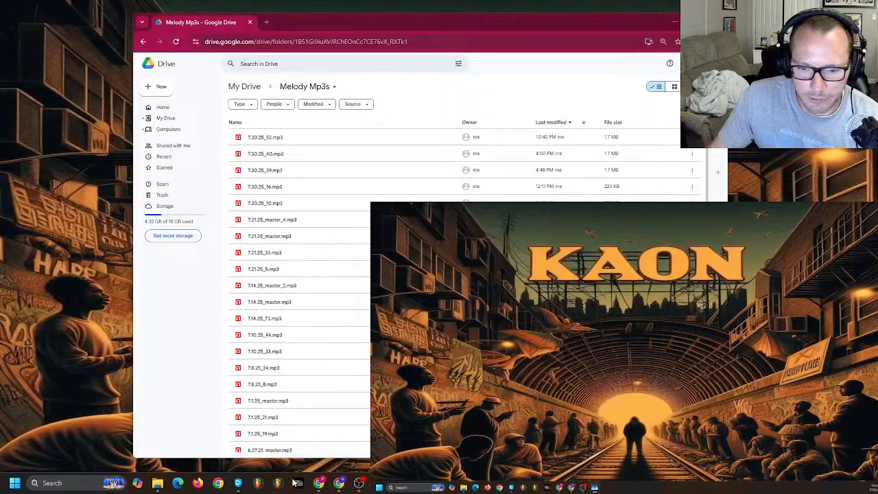
- Minimise the Google Drive browser window and open the project 7.14.25_83 from the 7.14.25 folder
left_click(674, 22)
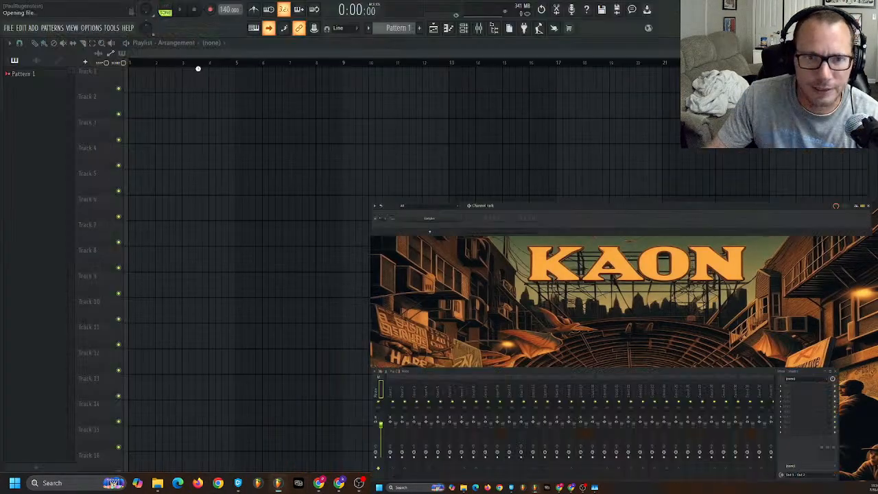
left_click(9, 27)
left_click(18, 57)
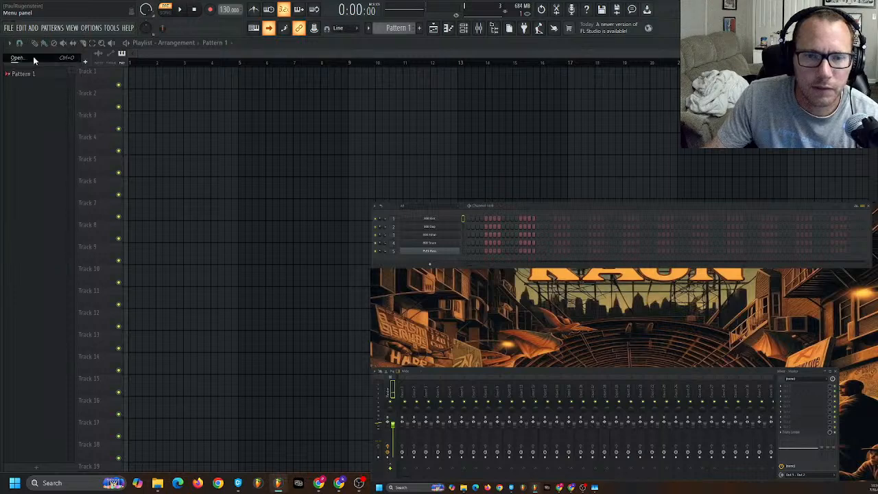
left_click(202, 26)
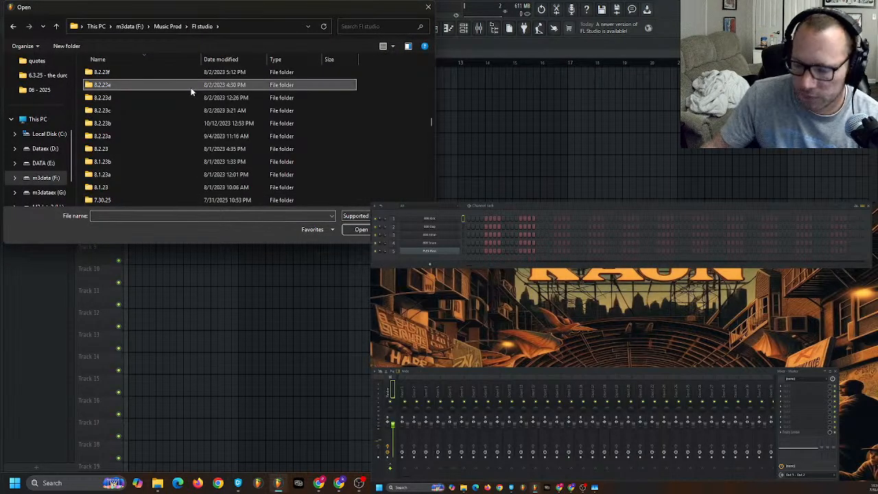
scroll(191, 87, "down", 6)
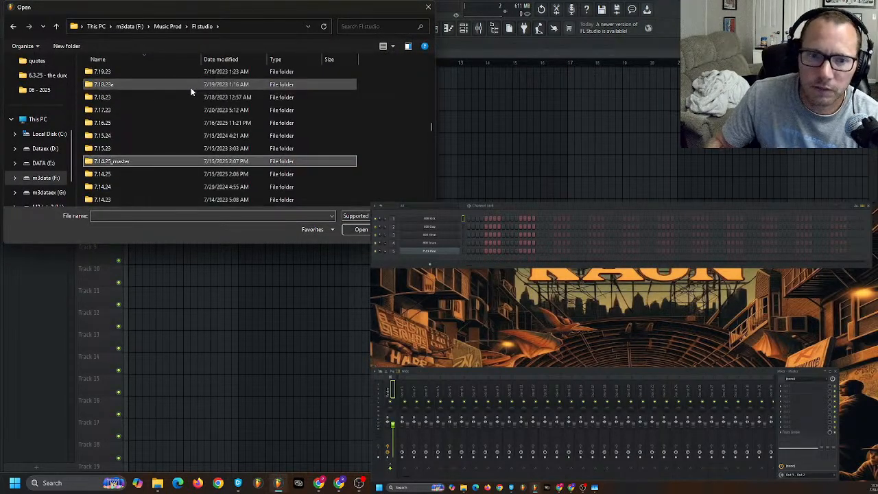
double_click(144, 173)
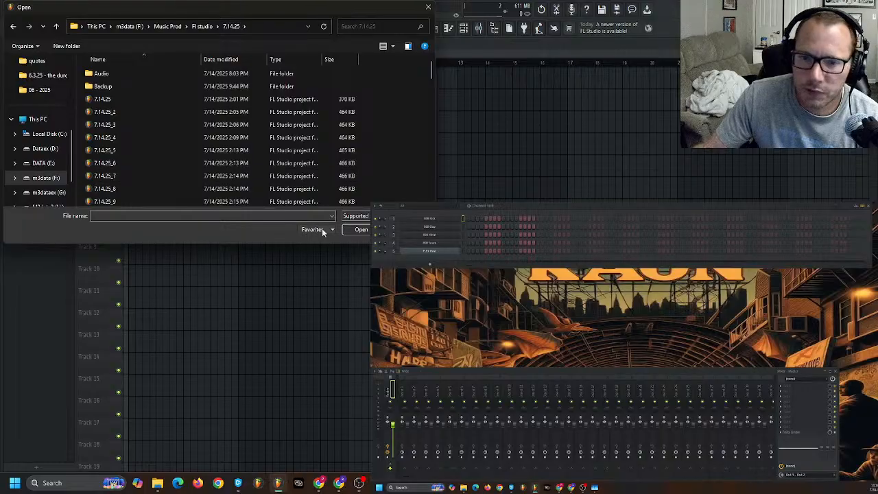
scroll(234, 176, "down", 20)
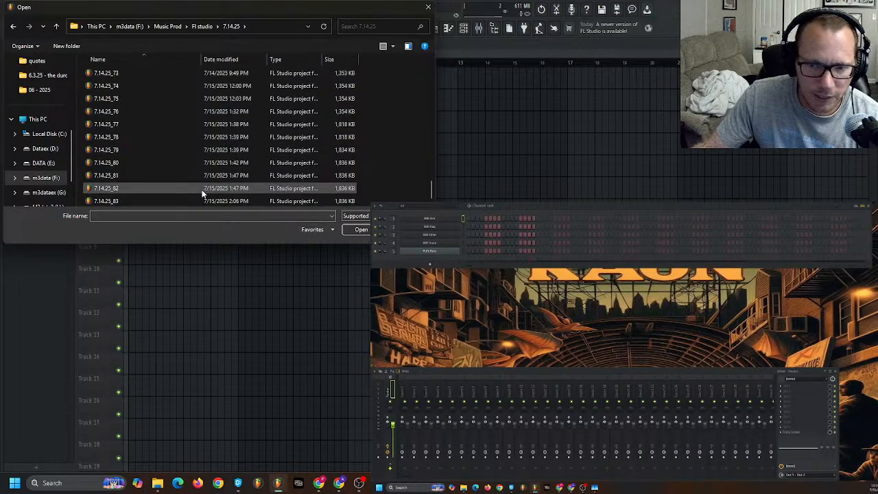
double_click(151, 202)
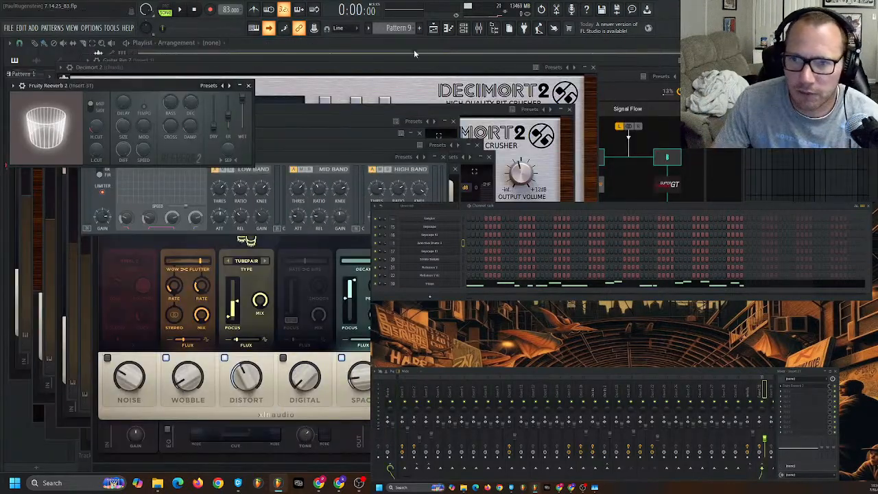
- Bring the playlist in front of the plugin windows and play the arrangement with only the Addictive Drums 2 channel soloed
left_click(413, 45)
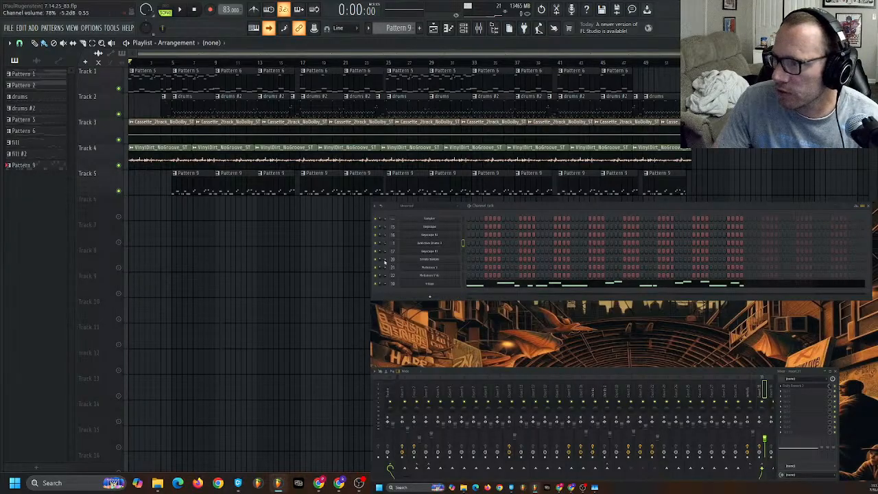
right_click(377, 244)
left_click(382, 247)
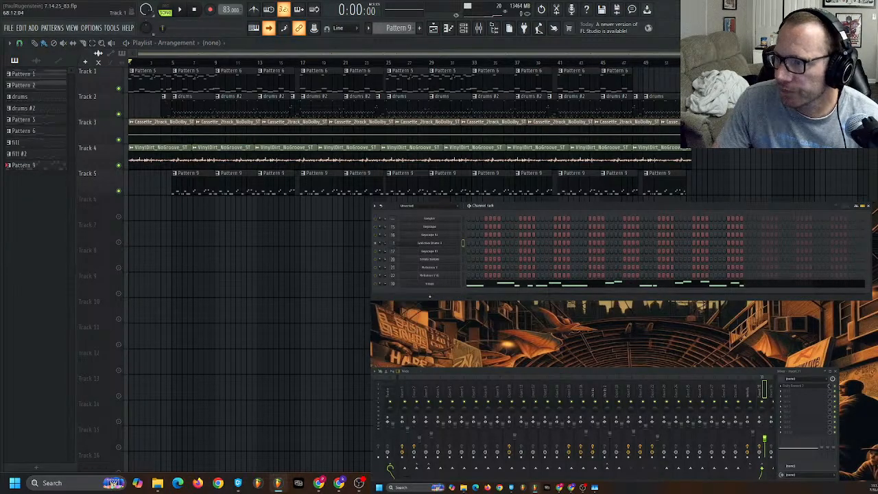
key("space")
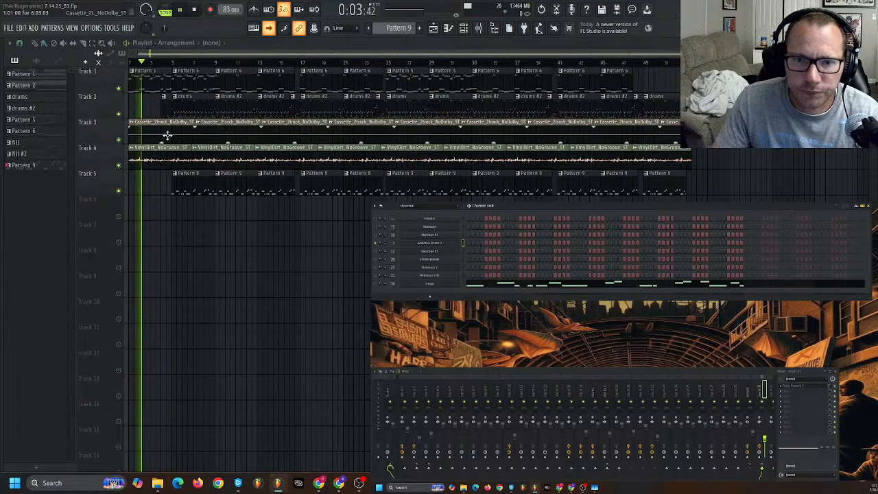
scroll(158, 148, "up", 5, "ctrl")
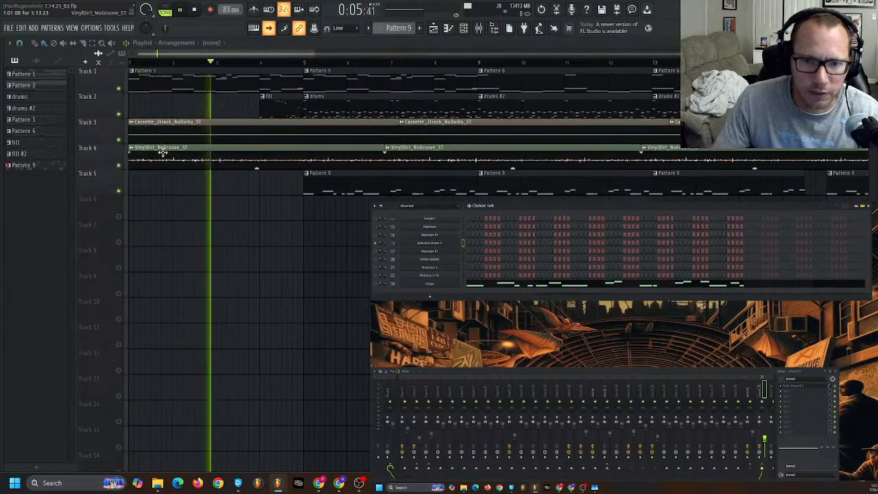
scroll(163, 152, "down", 5, "ctrl")
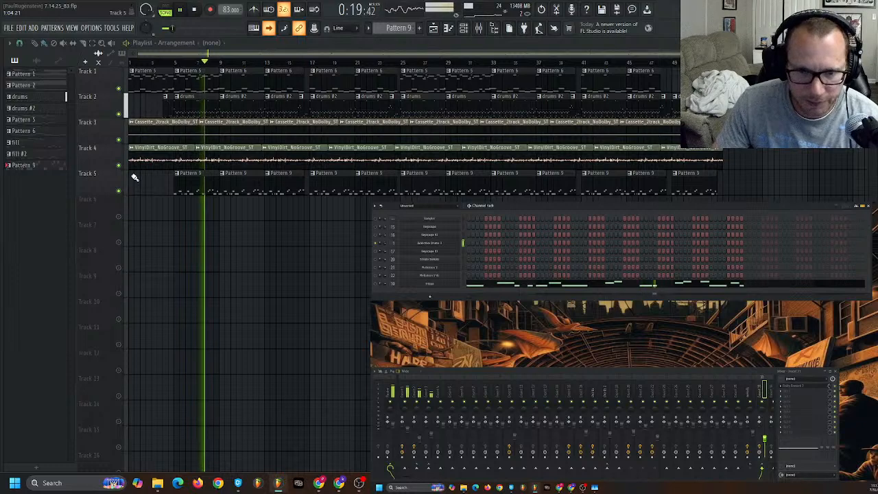
- Compare mixer Inserts 1 to 3 during playback and inspect the Decimort 2 settings on Insert 1, closing the plugin and stopping playback
left_click(407, 393)
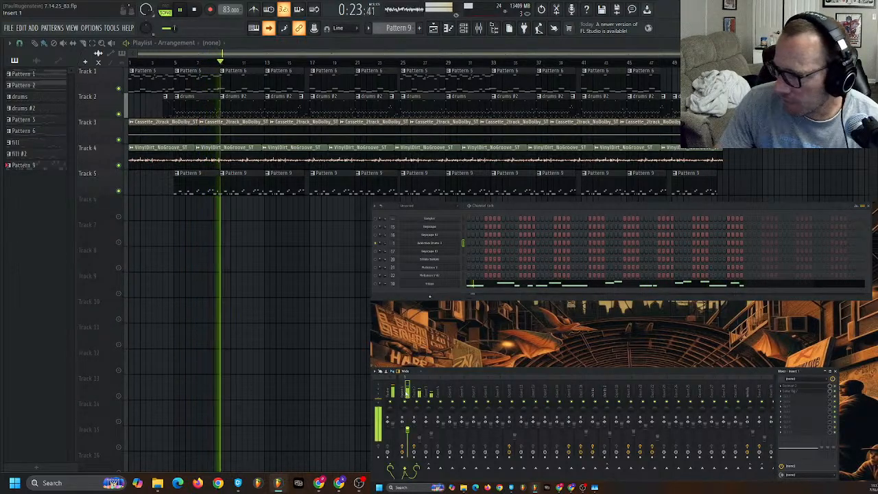
left_click(419, 394)
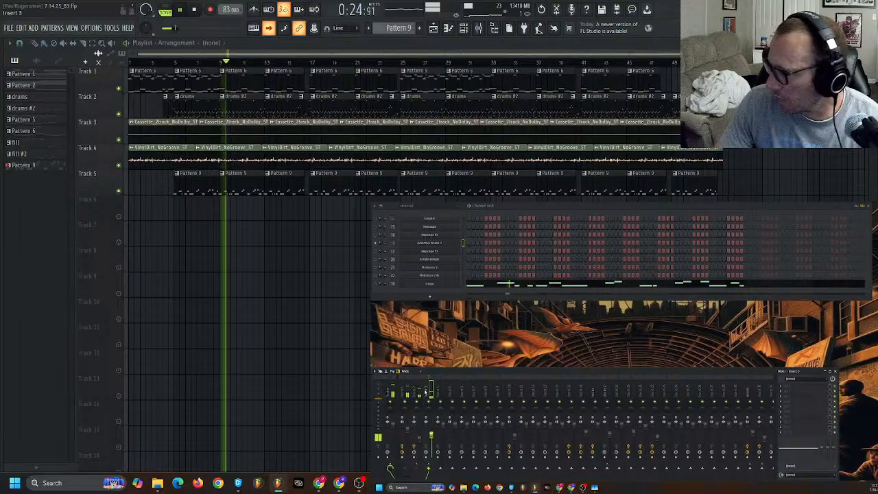
left_click(408, 392)
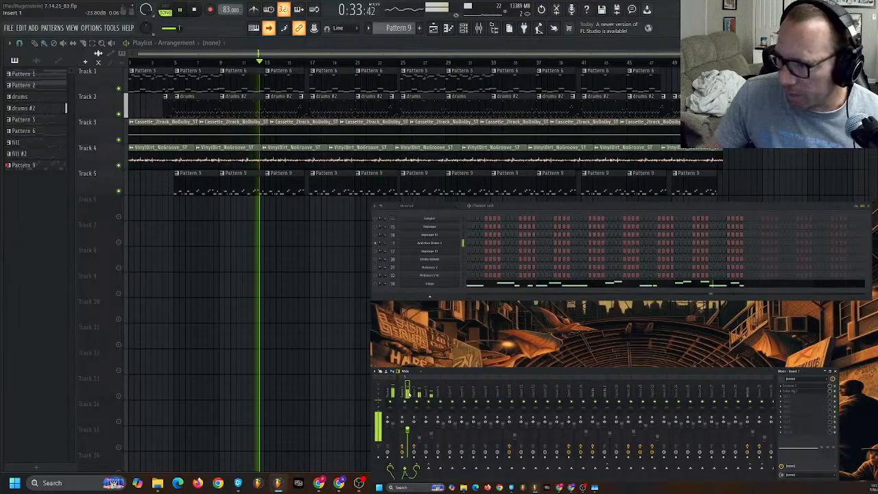
left_click(790, 387)
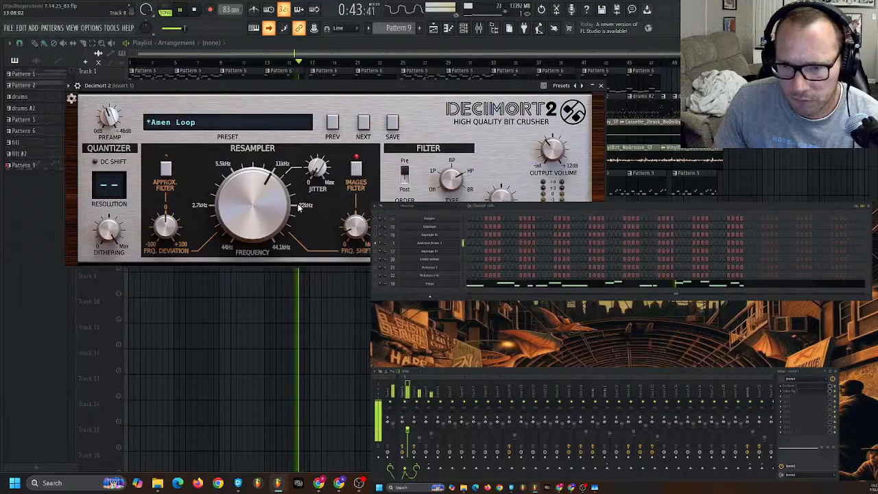
left_click(509, 46)
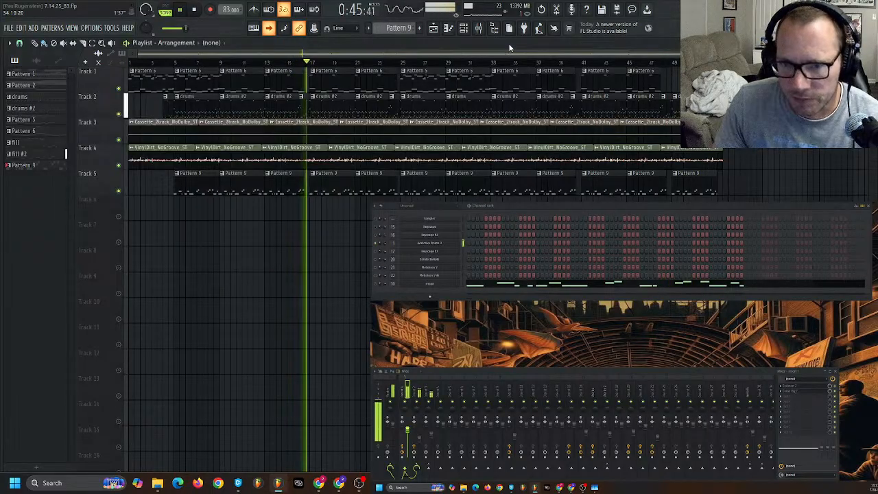
key("space")
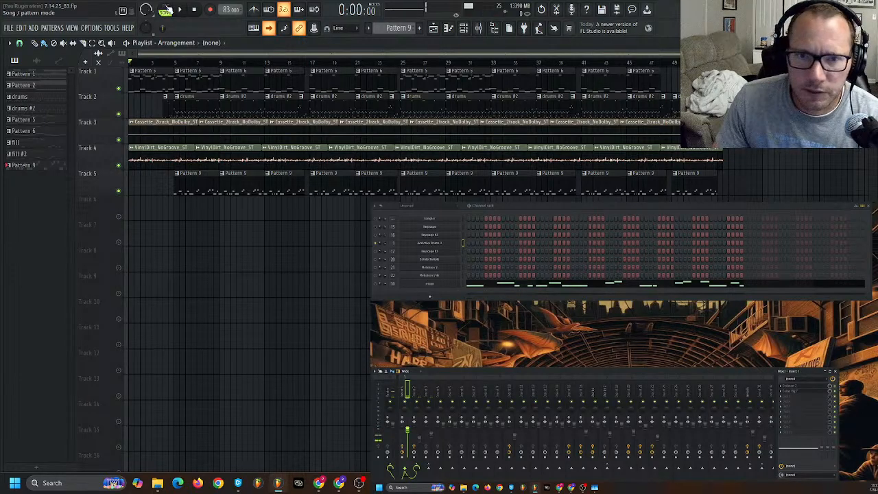
- Unsolo the Addictive Drums 2 channel and briefly play the start of the full arrangement
key("space")
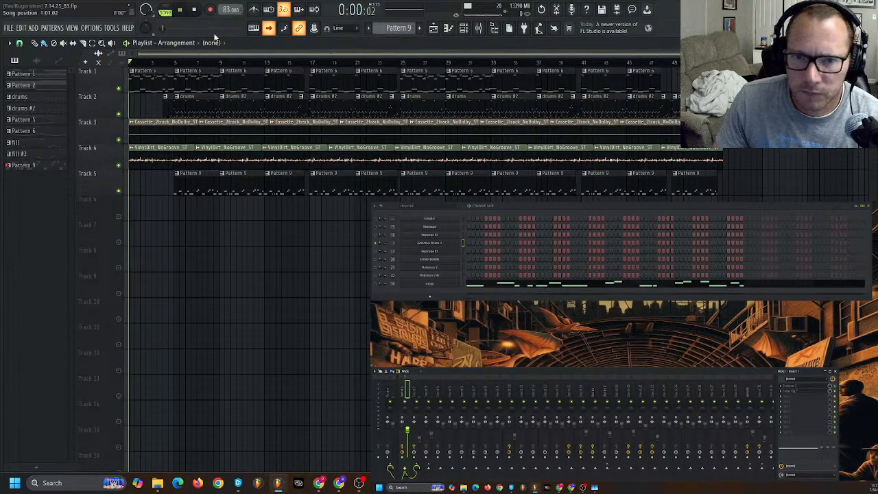
key("space")
key("space")
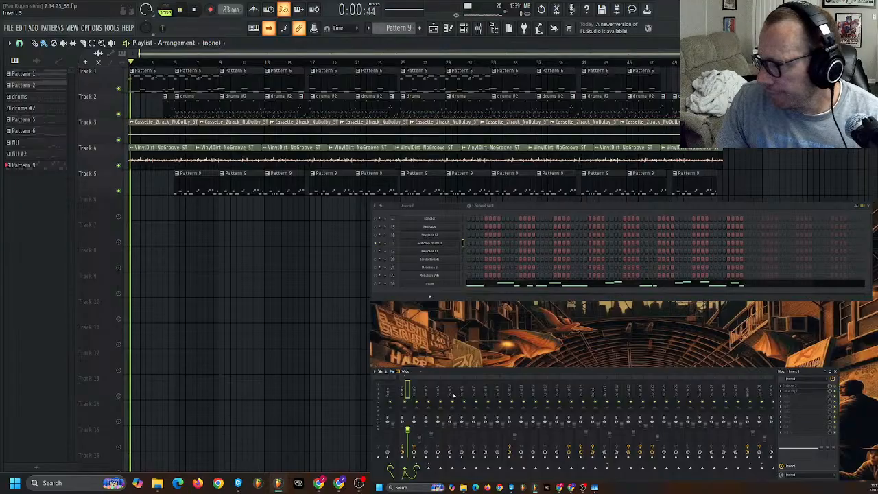
key("space")
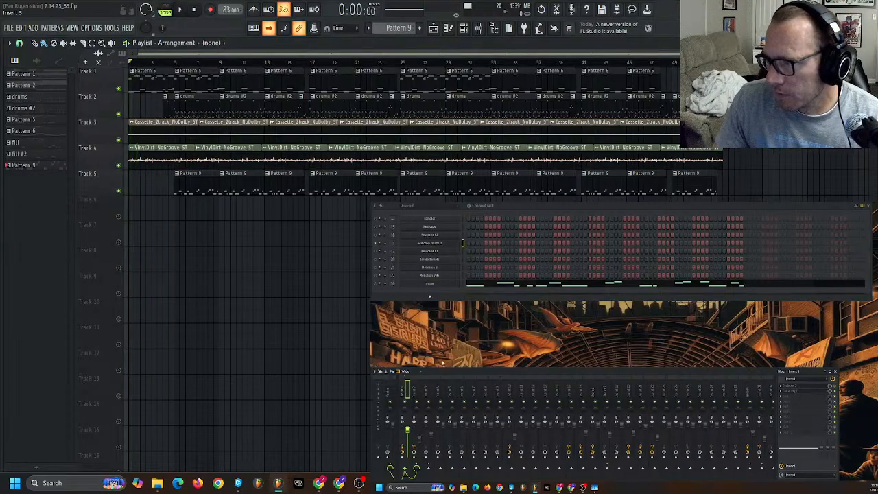
right_click(376, 244)
left_click(378, 248)
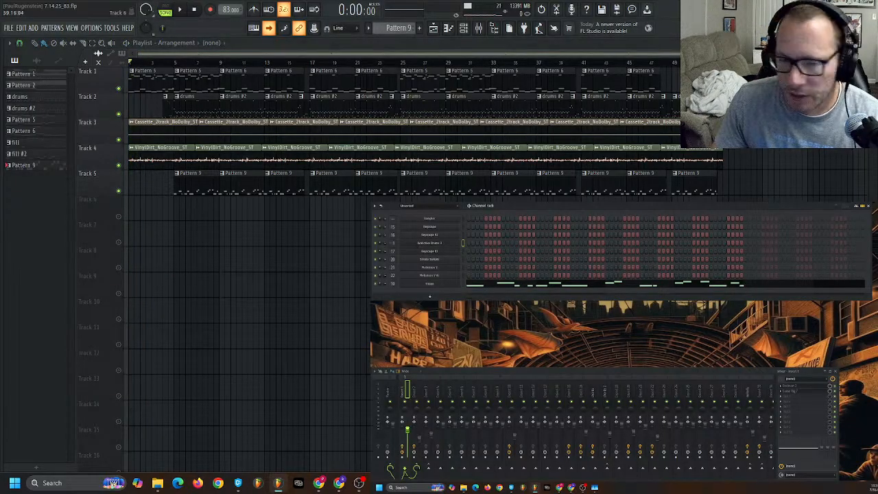
key("space")
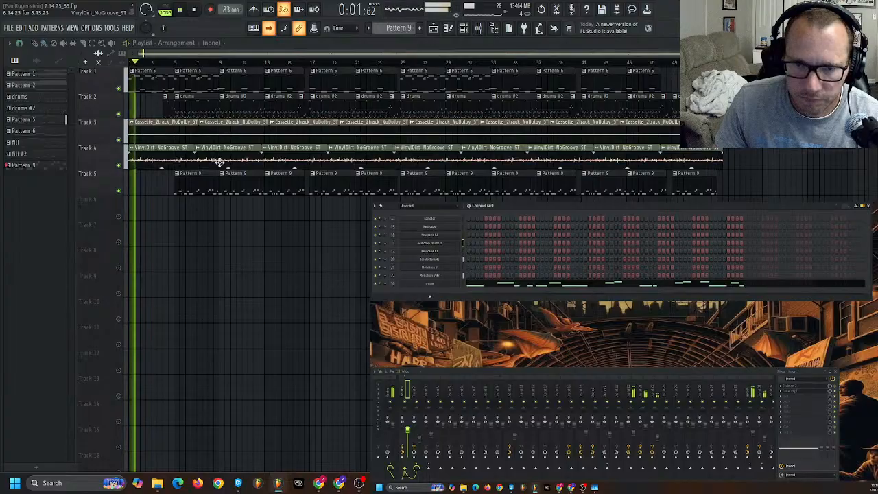
key("space")
- Open Pattern 1's Keyscape notes in the piano roll and play the pattern on its own in pattern mode
double_click(58, 75)
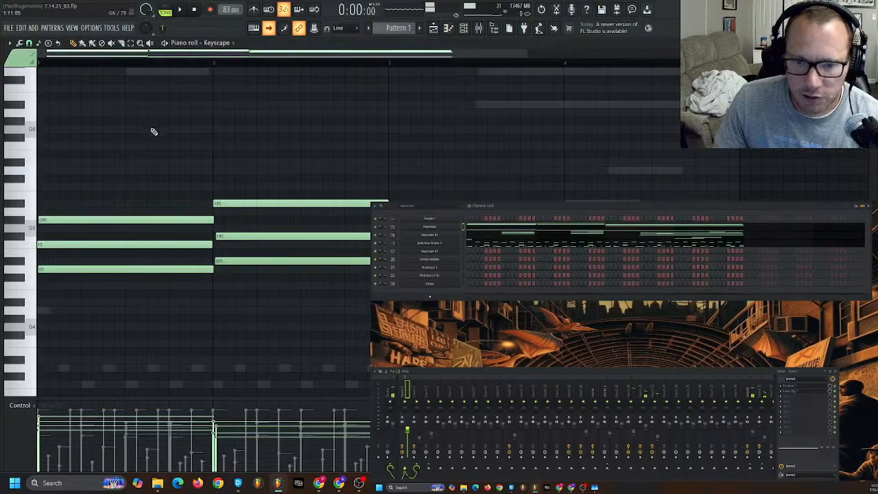
scroll(158, 131, "down", 2)
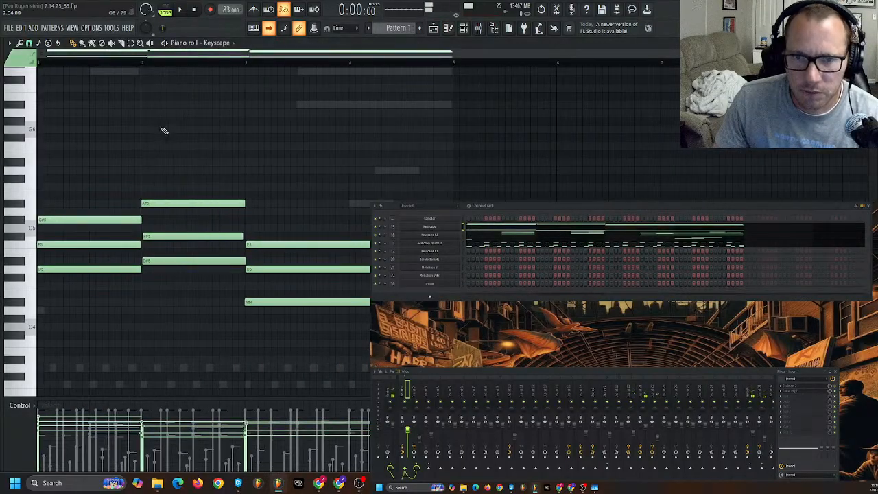
left_click(182, 11)
scroll(156, 158, "up", 3)
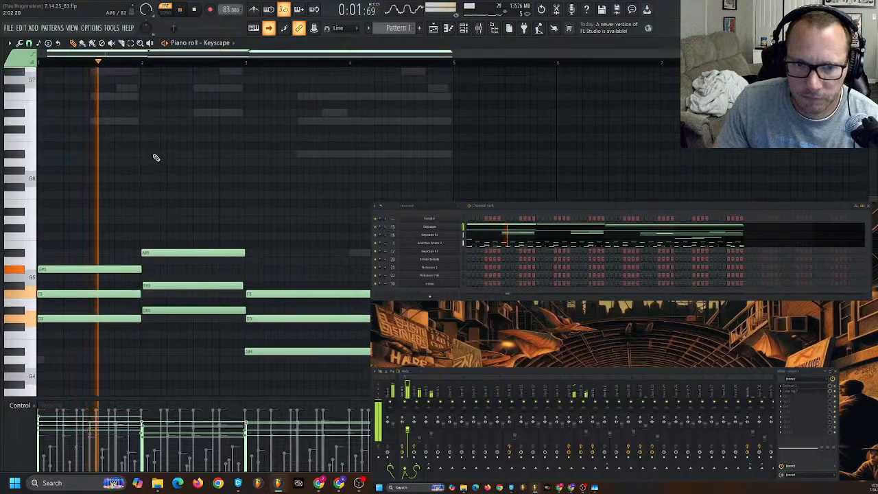
scroll(171, 85, "down", 7)
key("space")
scroll(182, 98, "down", 3)
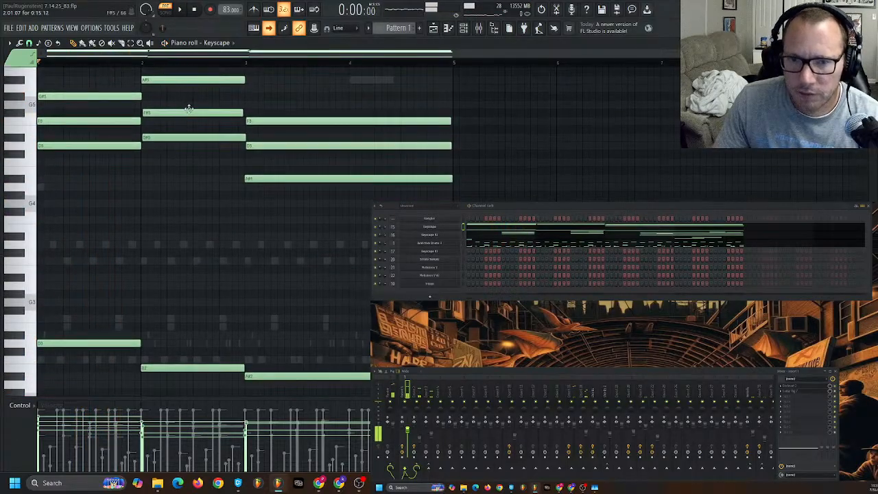
scroll(188, 109, "up", 1)
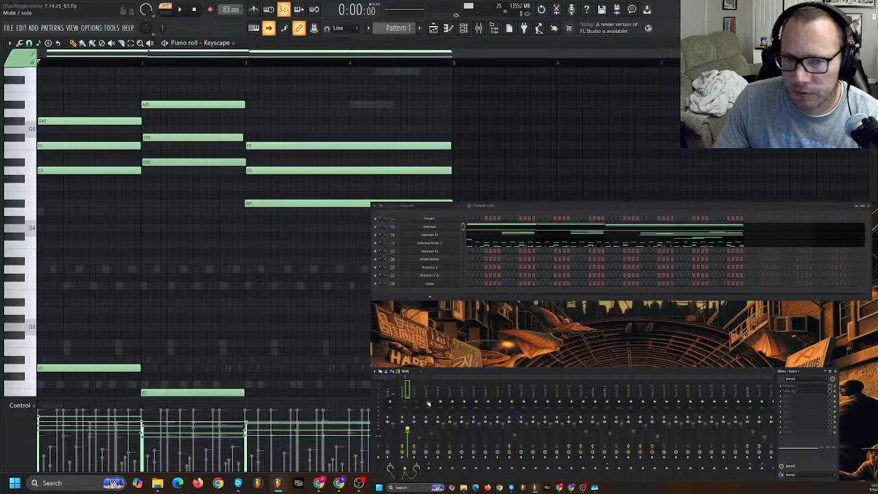
key("space")
scroll(273, 306, "up", 3)
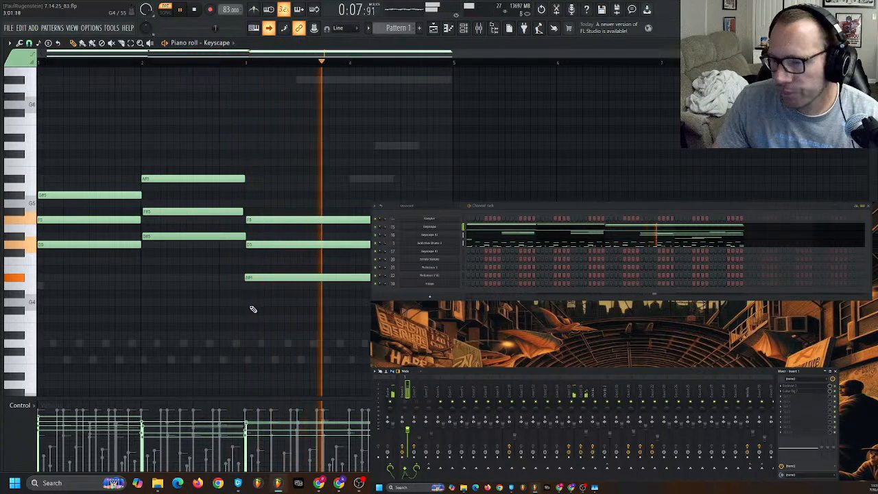
- Return to the playlist in song mode and play the opening bars of the arrangement
left_click(434, 30)
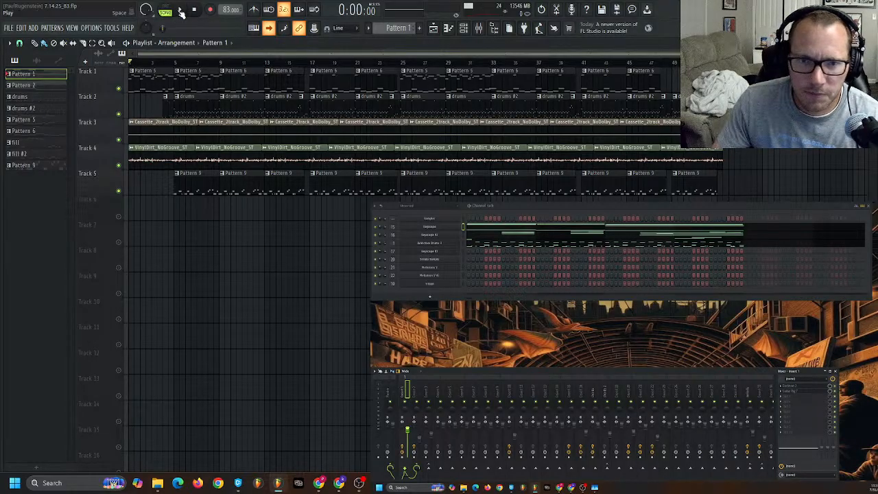
left_click(181, 13)
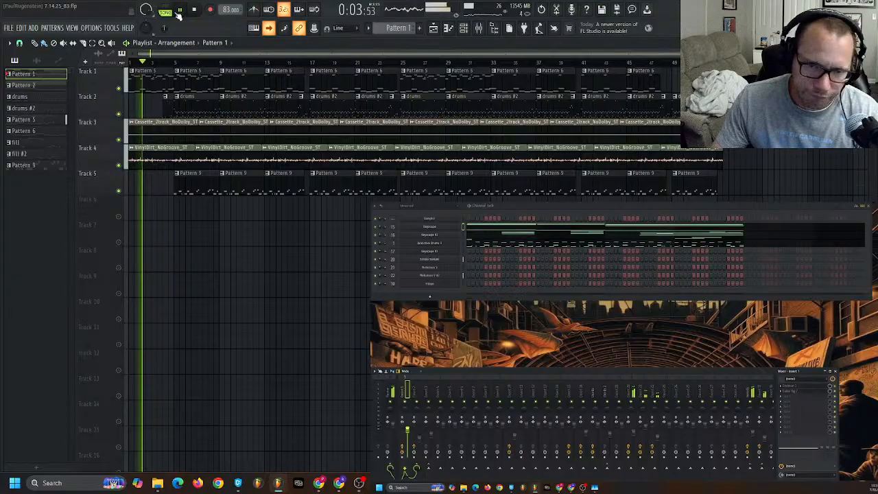
key("space")
- Open the first Pattern 5 clip in the piano roll and examine its Serato Sample notes
double_click(154, 75)
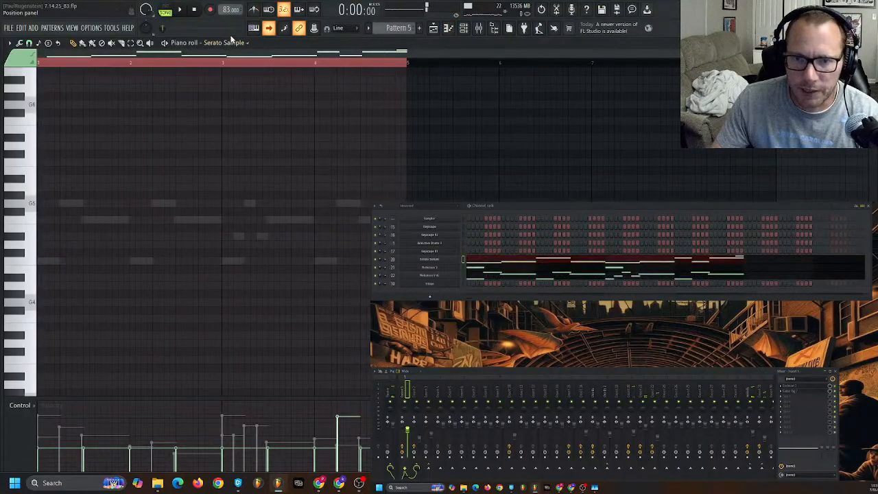
left_click(235, 44)
left_click(254, 169)
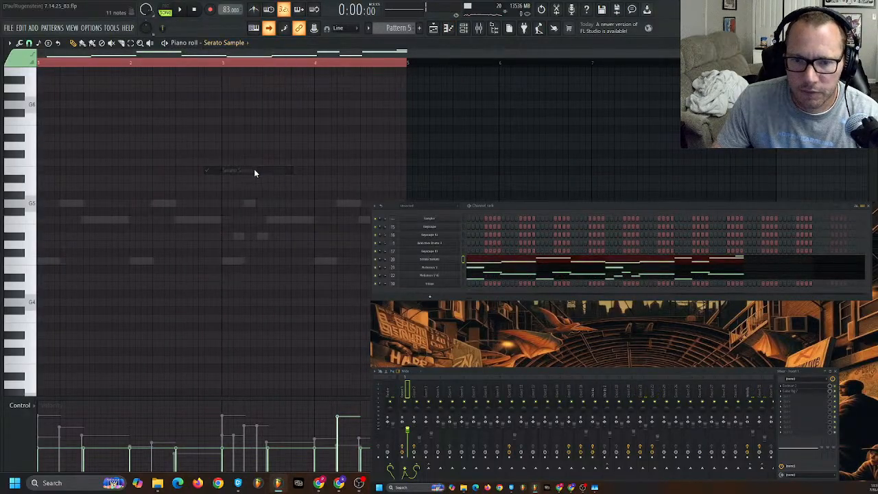
scroll(250, 193, "down", 8)
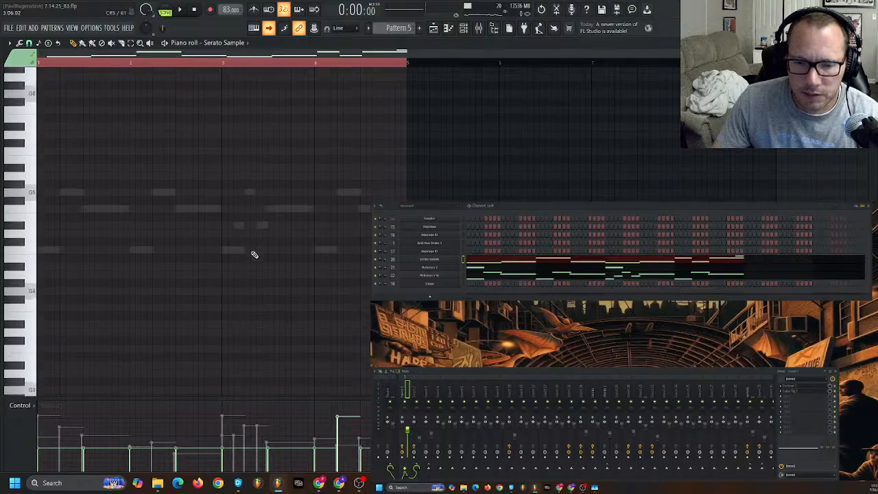
scroll(254, 252, "down", 2)
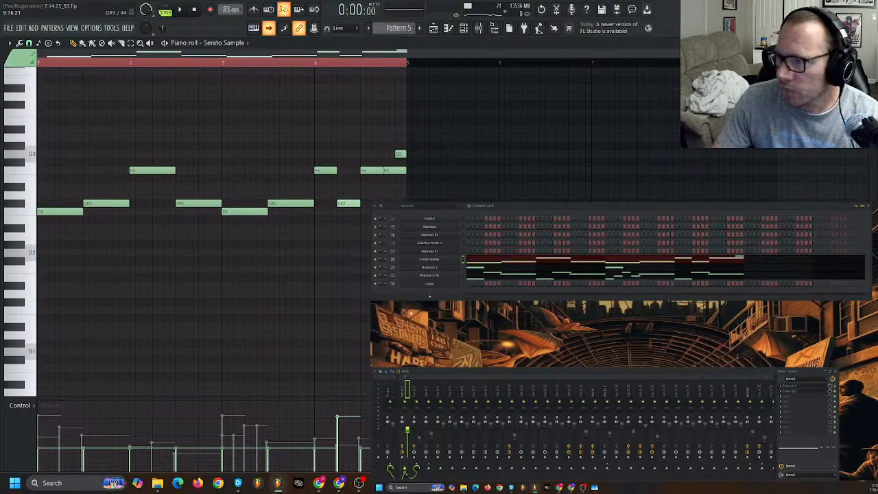
- Solo the Serato Sample channel for playback, and replay the song with the channels below it also enabled
right_click(376, 261)
left_click(380, 263)
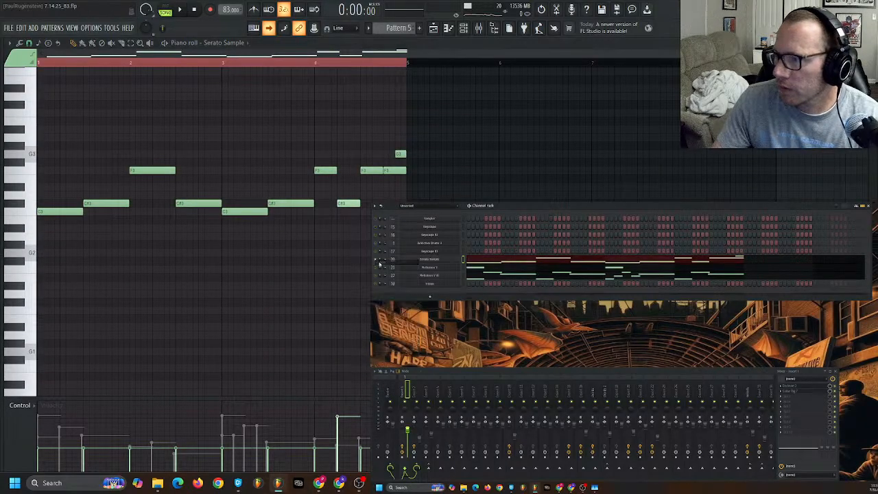
key("space")
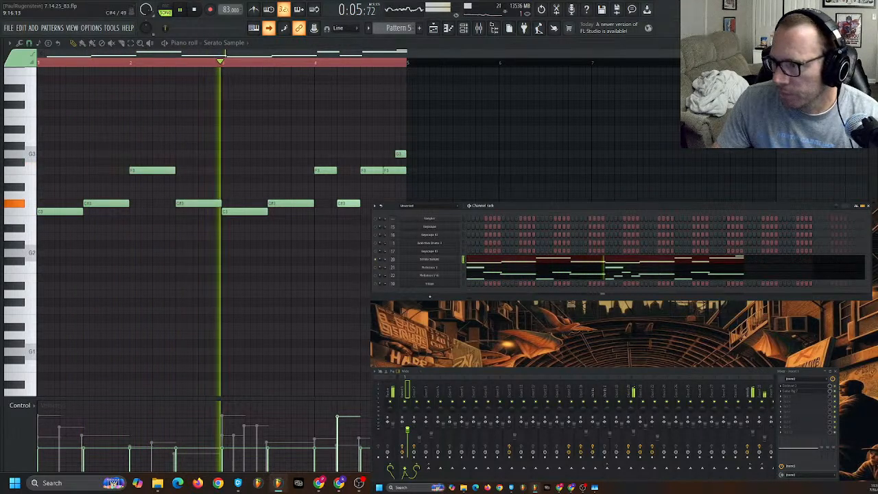
key("space")
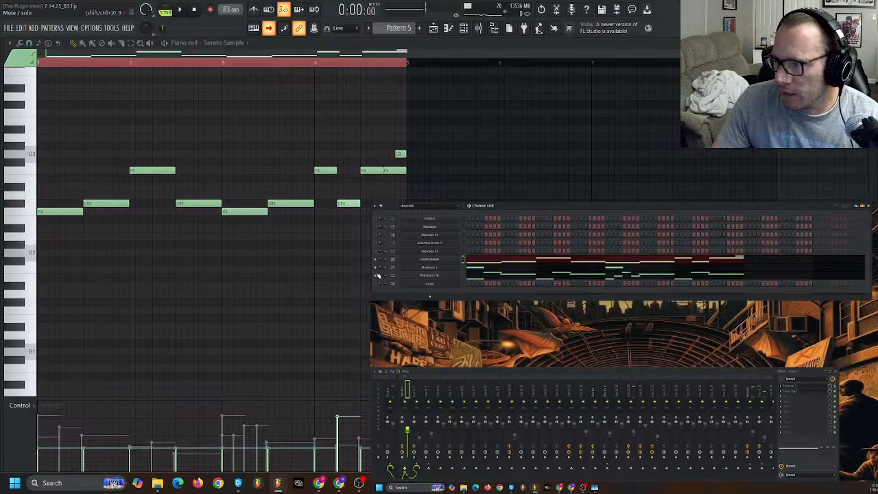
key("space")
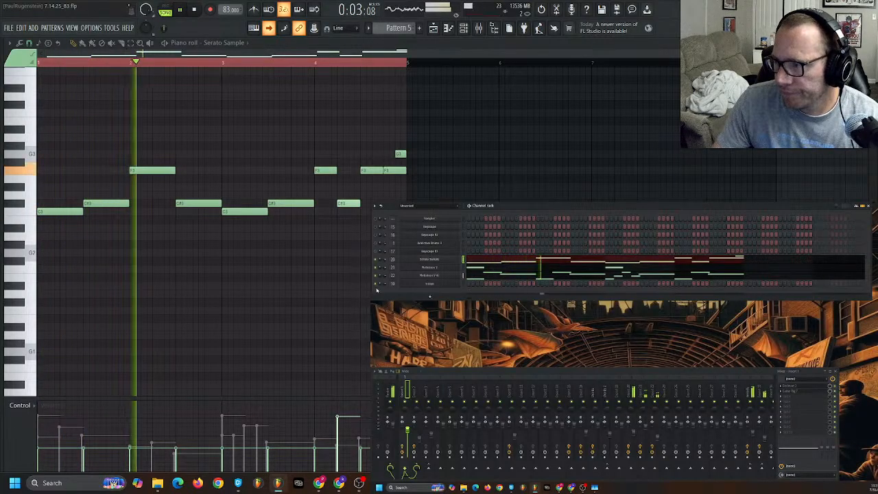
key("space")
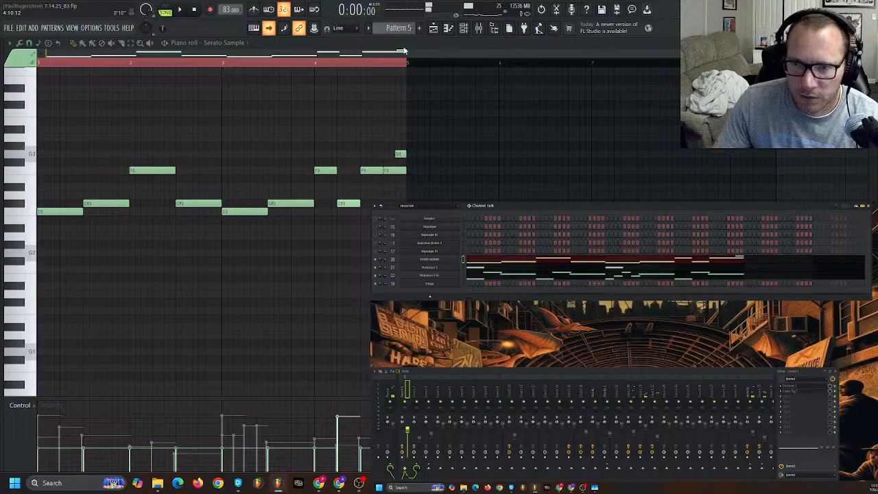
- Return to the playlist, re-enable all channels and play the arrangement from about bar 4 to past bar 41
left_click(434, 27)
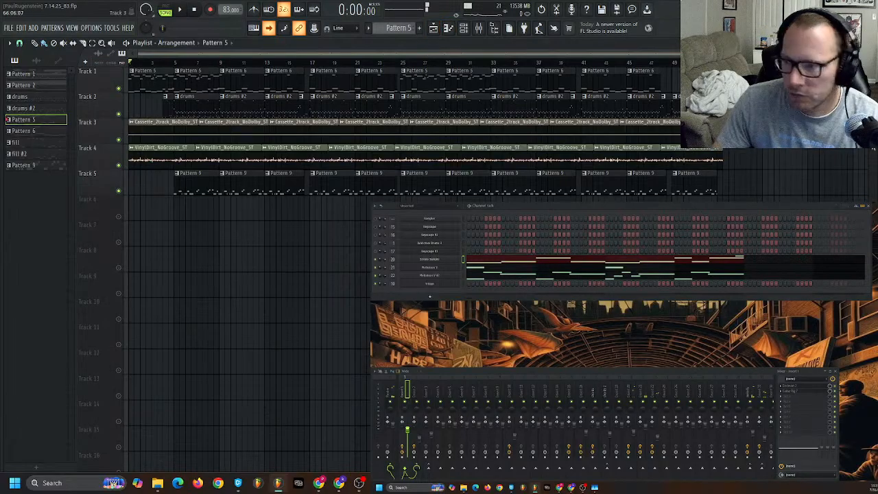
left_click(165, 61)
key("space")
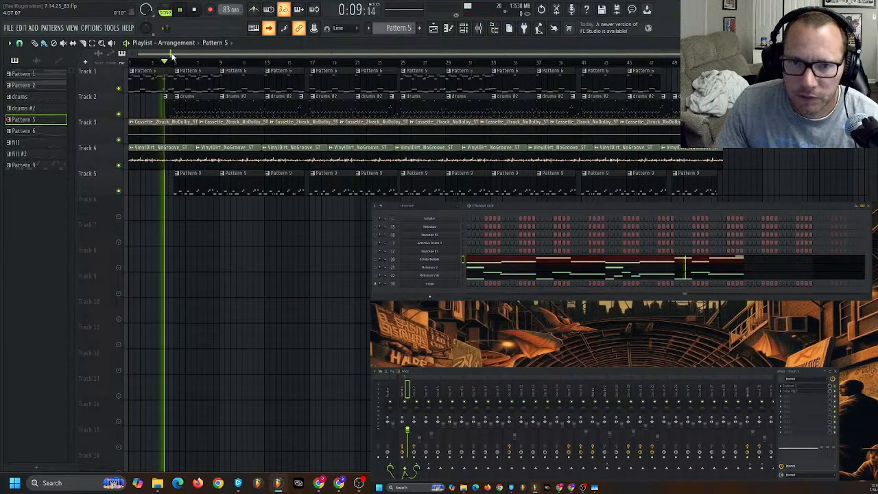
key("space")
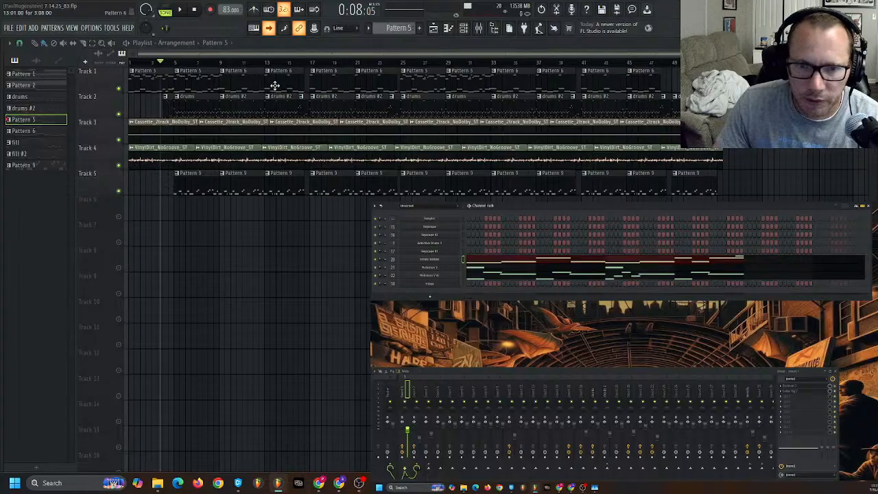
key("space")
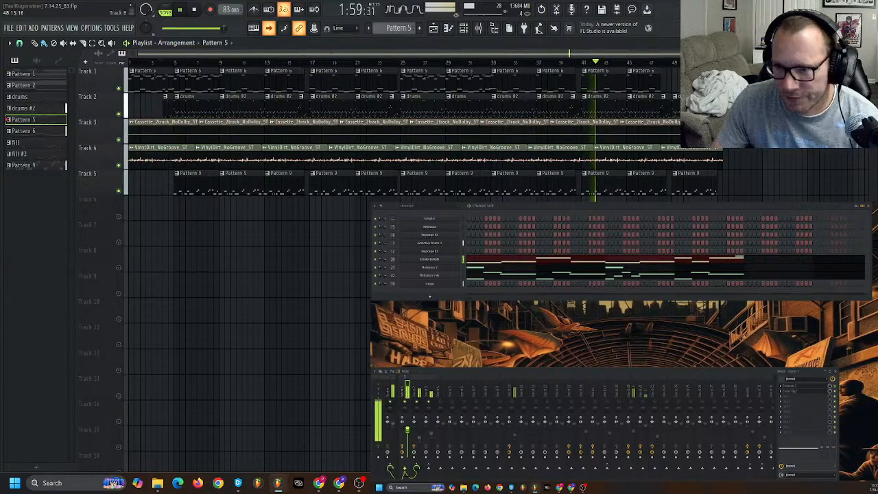
scroll(601, 188, "up", 8)
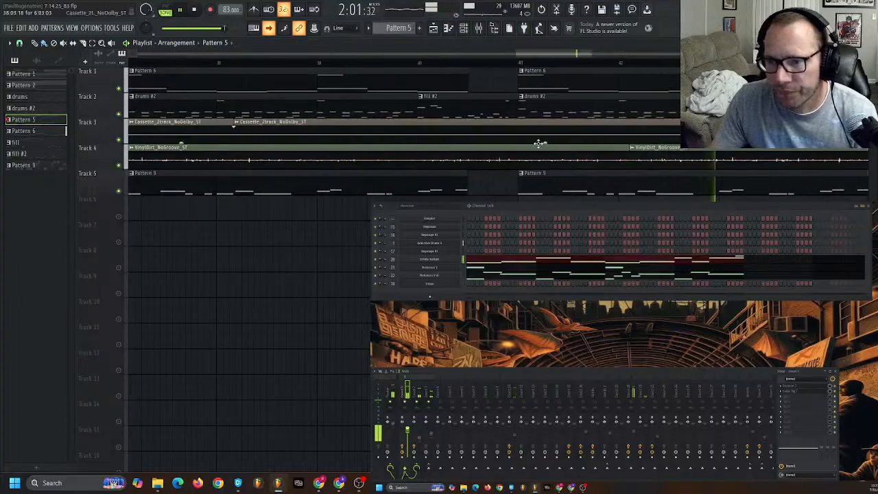
key("space")
- Replay the drum fill leading into bar 5 of the arrangement and stop playback at the song start
scroll(411, 103, "down", 5)
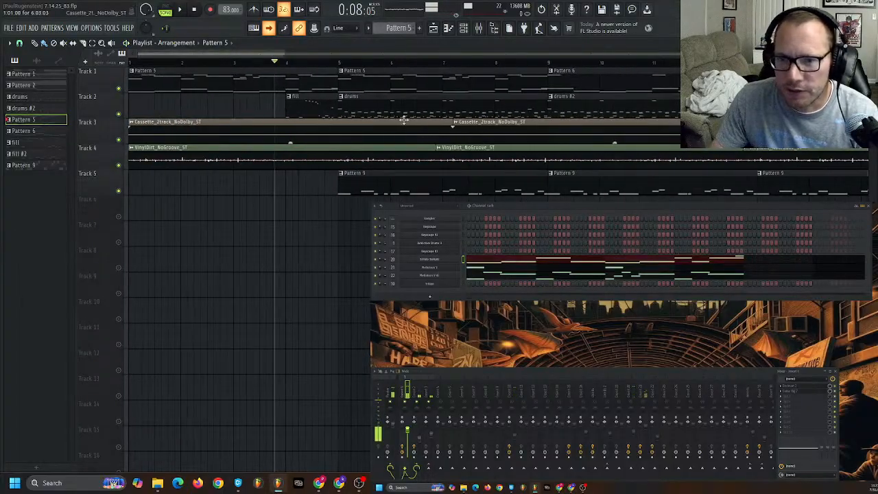
key("space")
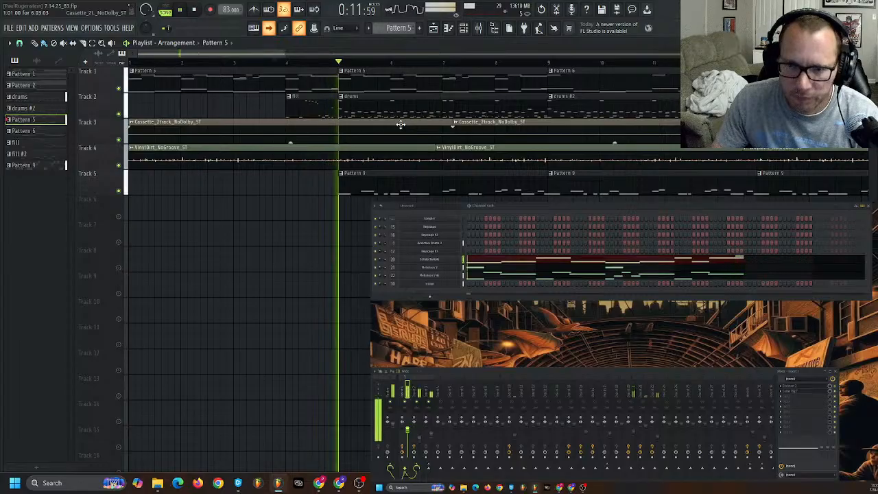
scroll(278, 175, "down", 4)
scroll(278, 175, "down", 4)
key("space")
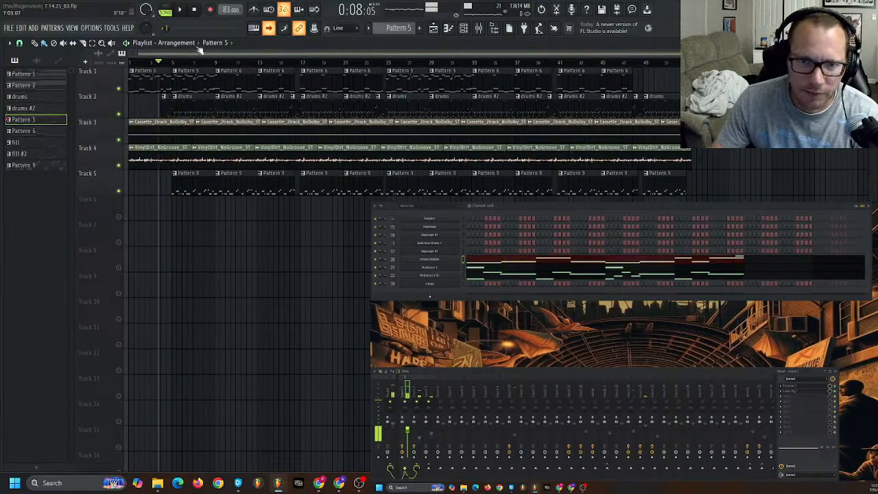
left_click(196, 11)
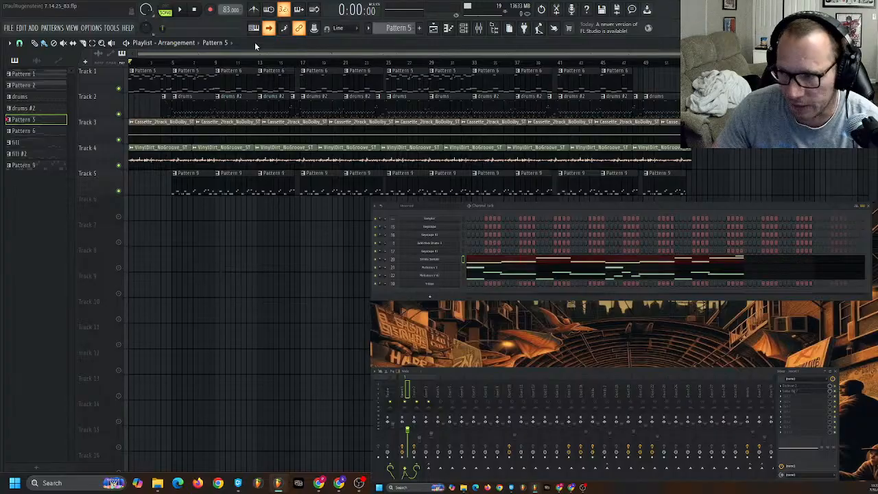
- Play the arrangement again from about bar 3, stop it, and compare the effects on mixer Insert 2 and Insert 1
left_click(158, 66)
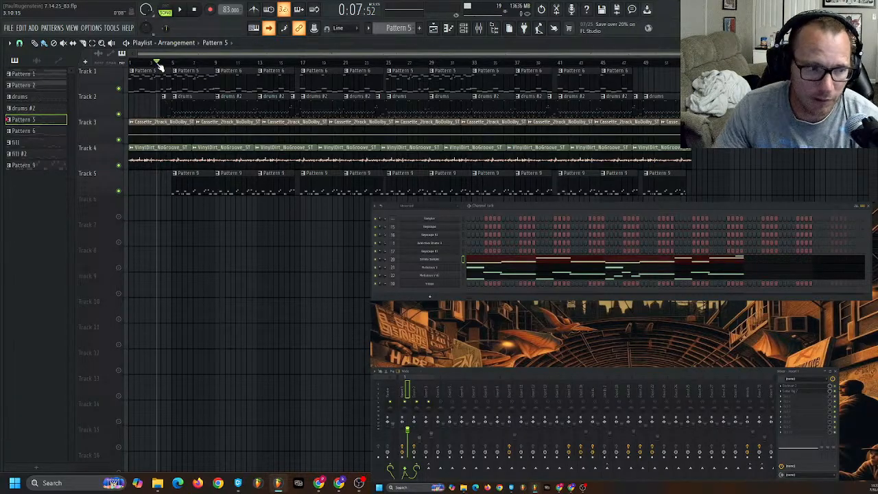
left_click(194, 13)
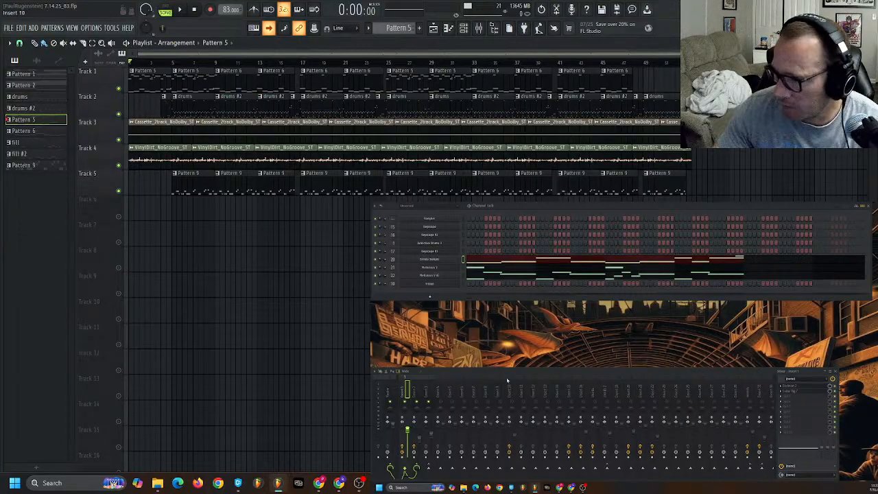
left_click(419, 391)
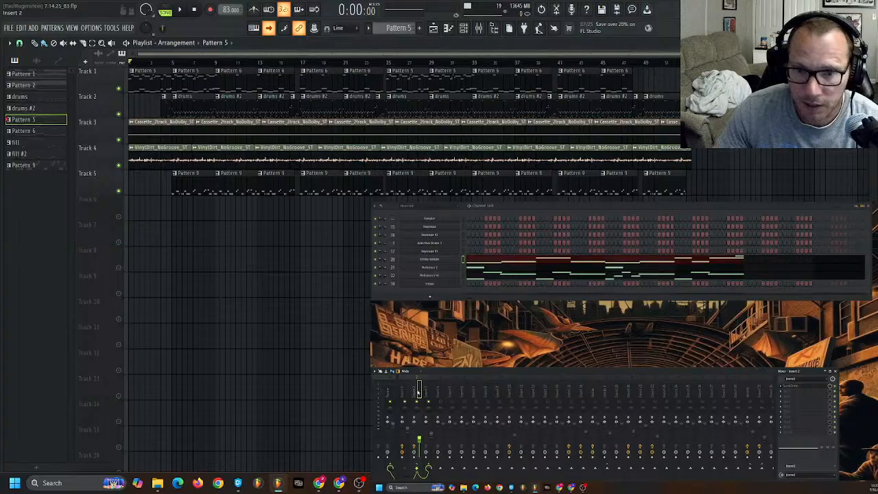
left_click(408, 391)
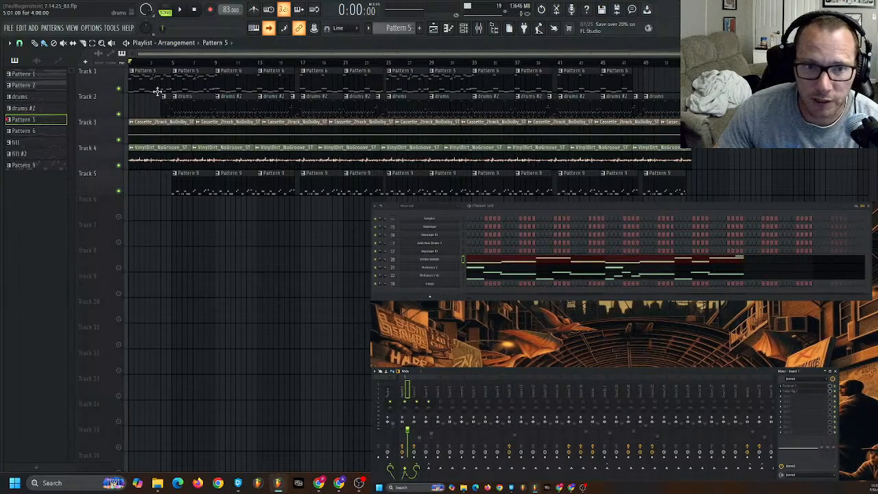
- Open the project 7.30.25_53 from the 7.30.25 folder, discarding changes to the current project
left_click(9, 29)
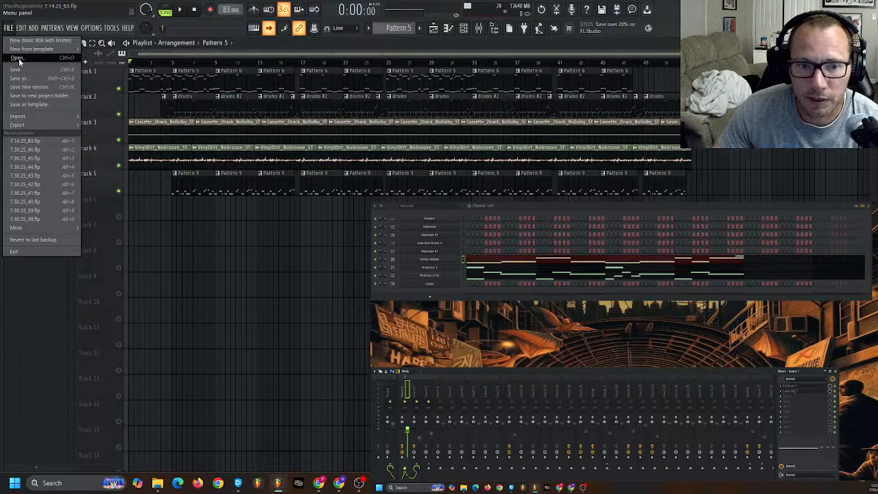
left_click(19, 59)
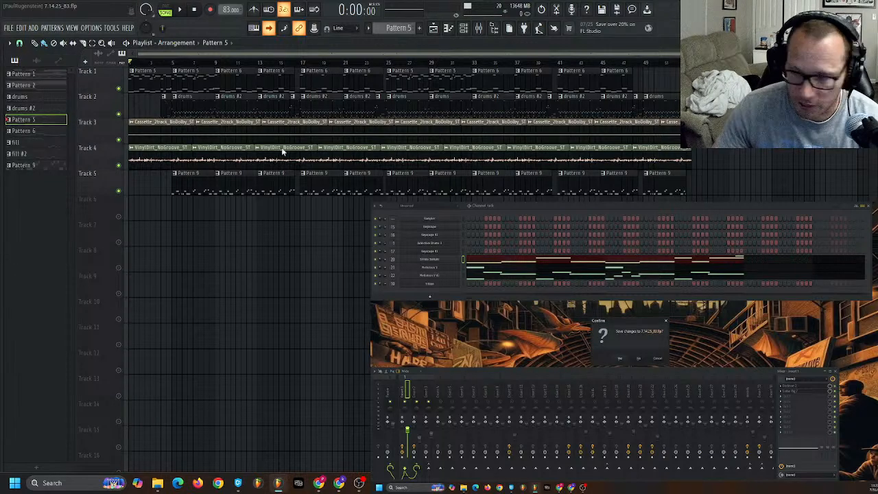
left_click(638, 359)
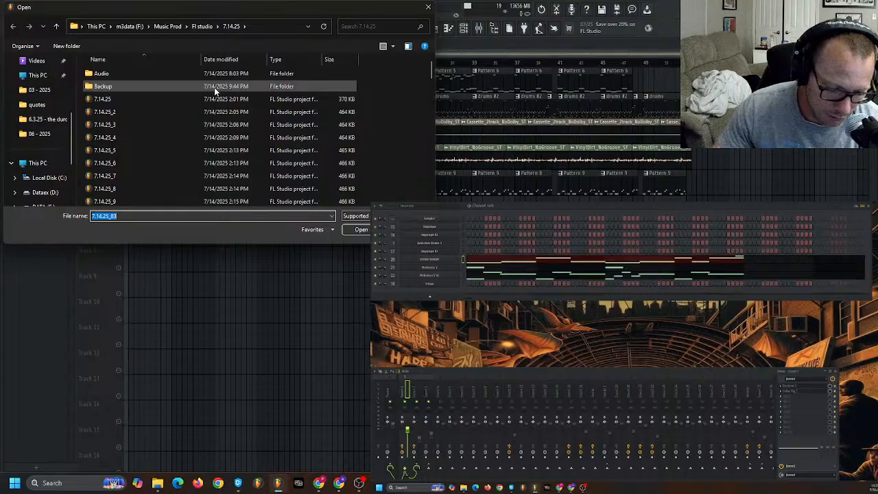
left_click(202, 26)
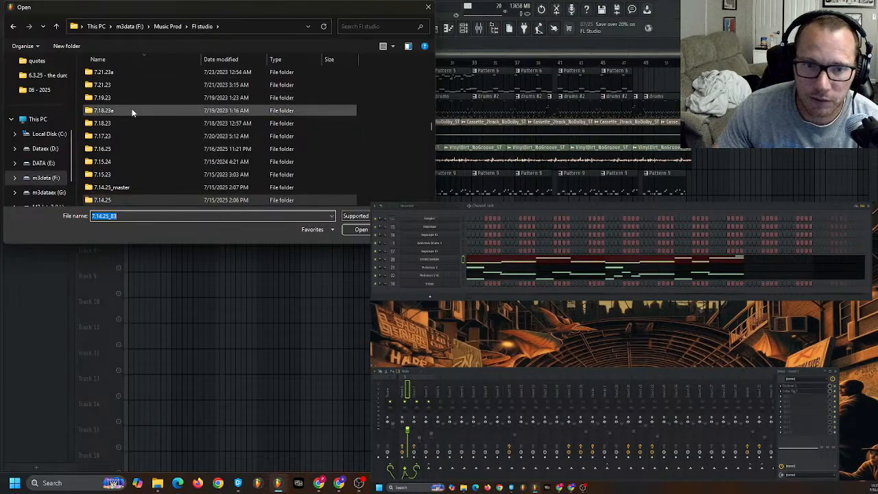
left_click(132, 112)
key("7")
key("3")
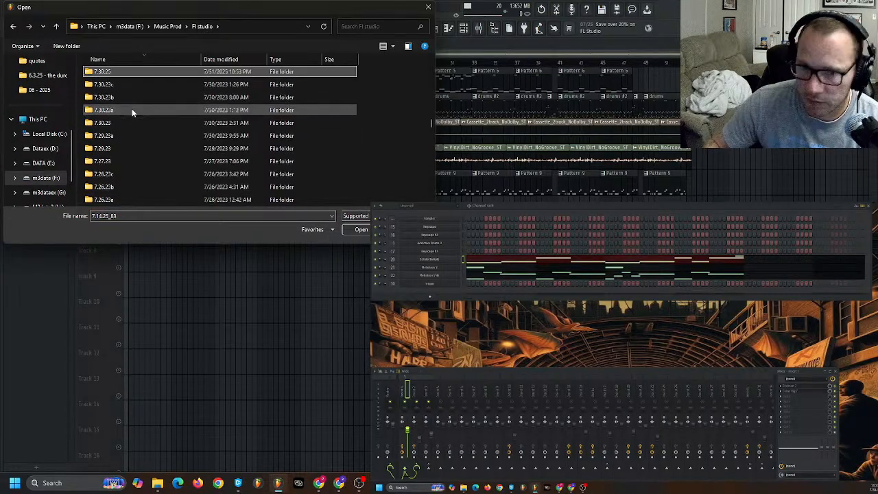
double_click(136, 70)
scroll(171, 171, "down", 1)
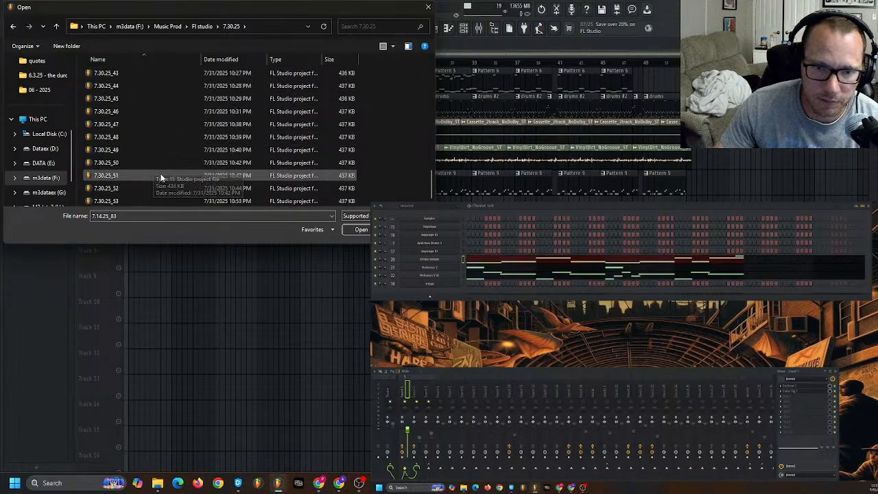
double_click(155, 196)
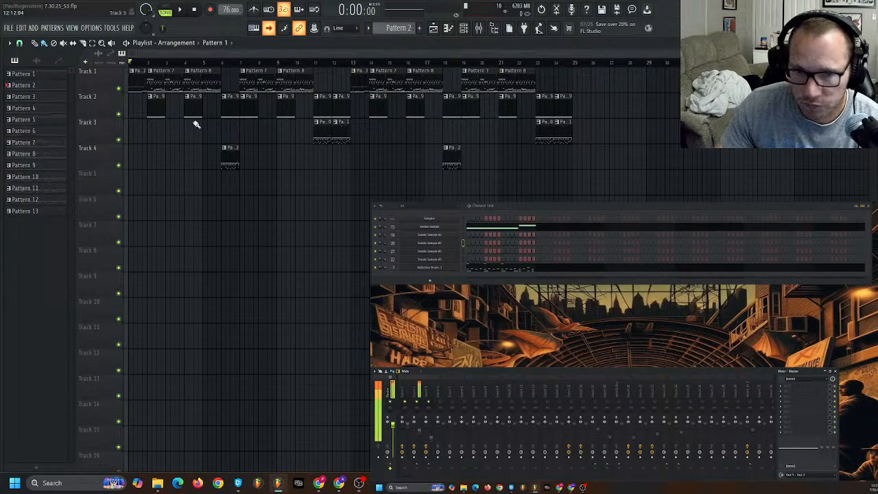
- Play the arrangement to about bar 7, and play Pattern 7 on its own with its Addictive Drums 2 notes shown
key("space")
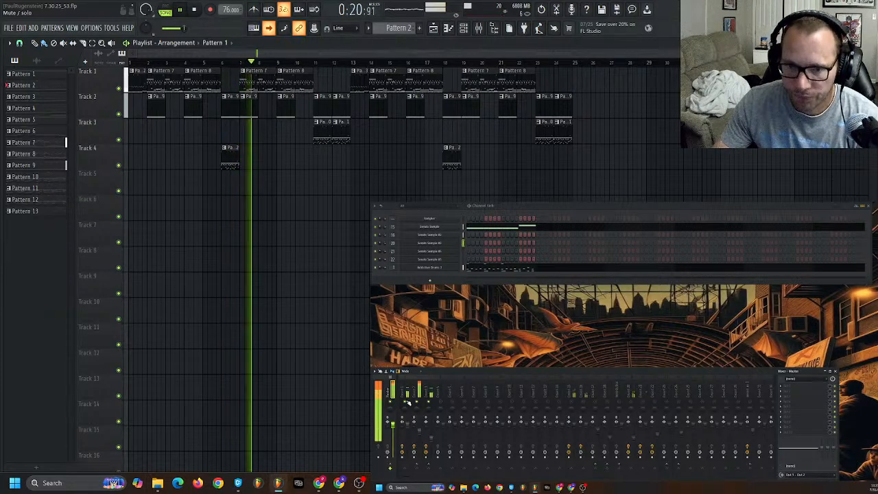
key("space")
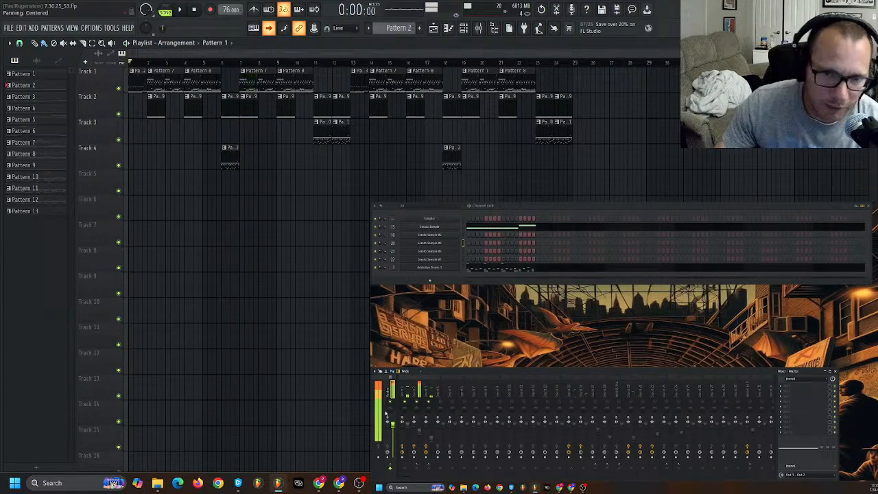
double_click(250, 82)
left_click(222, 43)
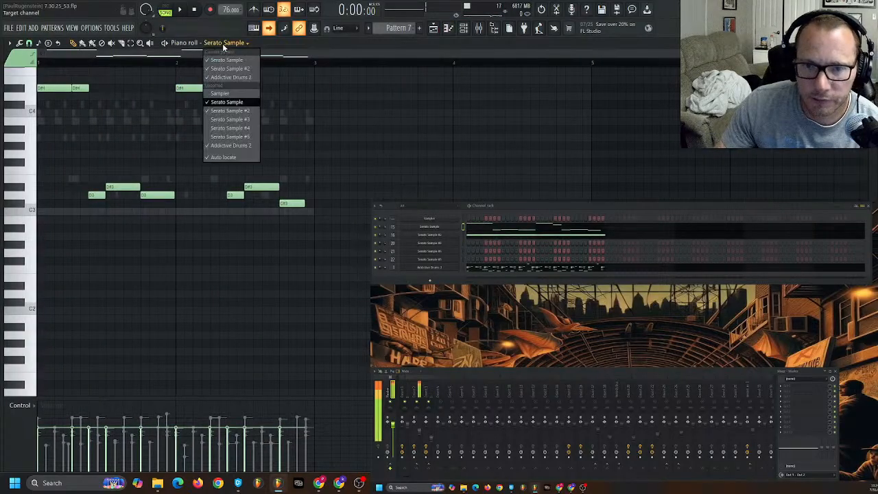
left_click(235, 145)
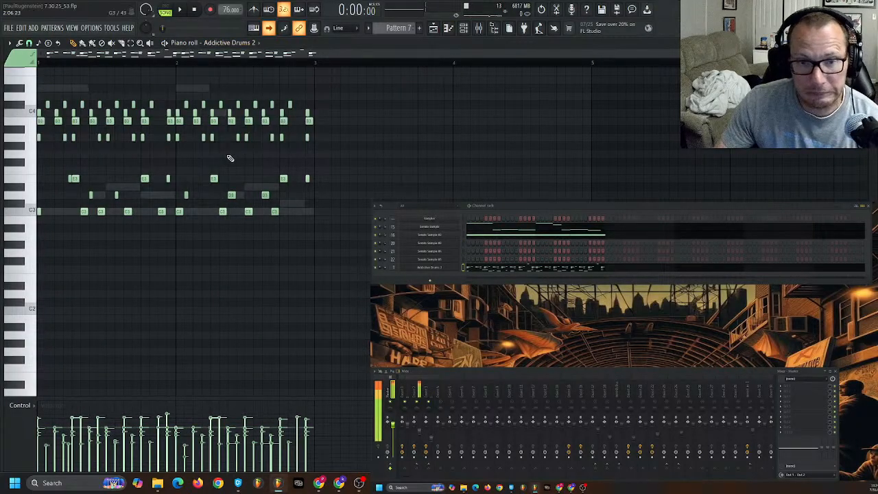
left_click(180, 13)
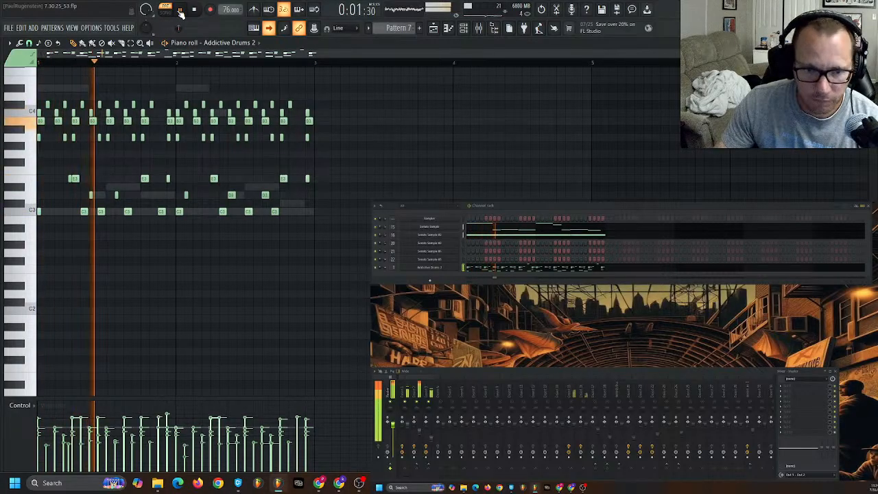
key("space")
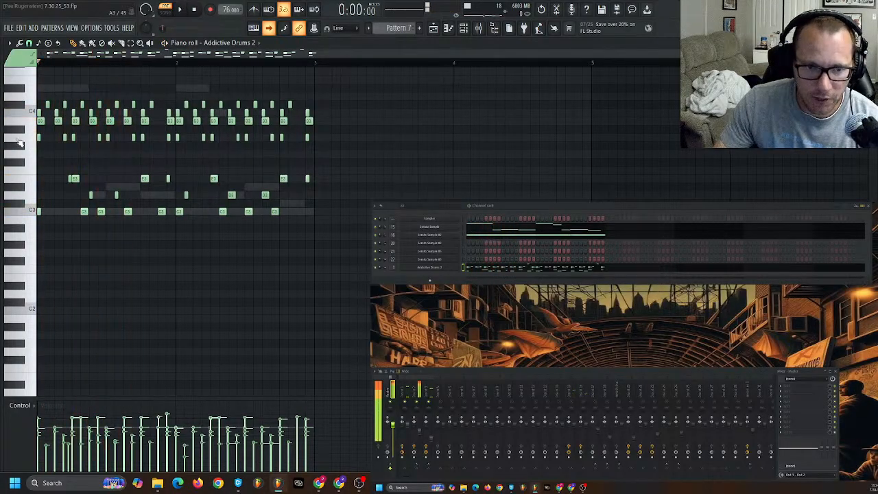
- Audition the A3, B3 and C4 drum sounds of Addictive Drums 2 and select all B3 notes in Pattern 7
left_click(19, 137)
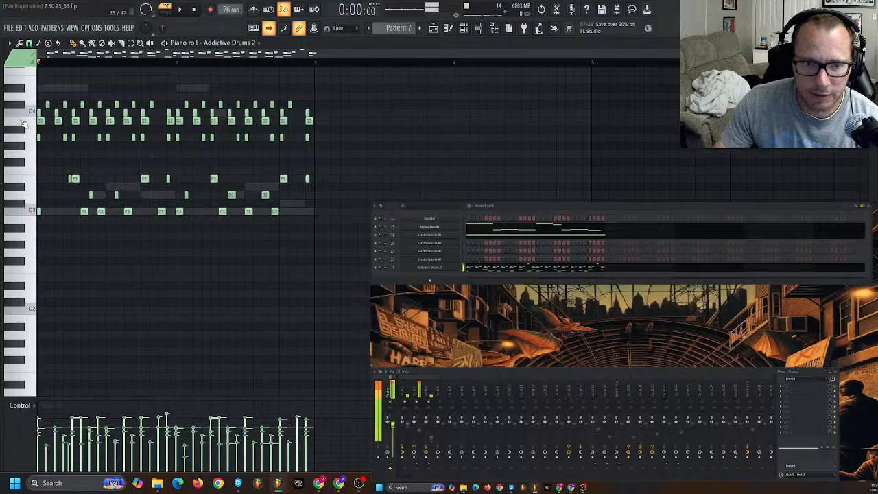
left_click(23, 122)
left_click(23, 122)
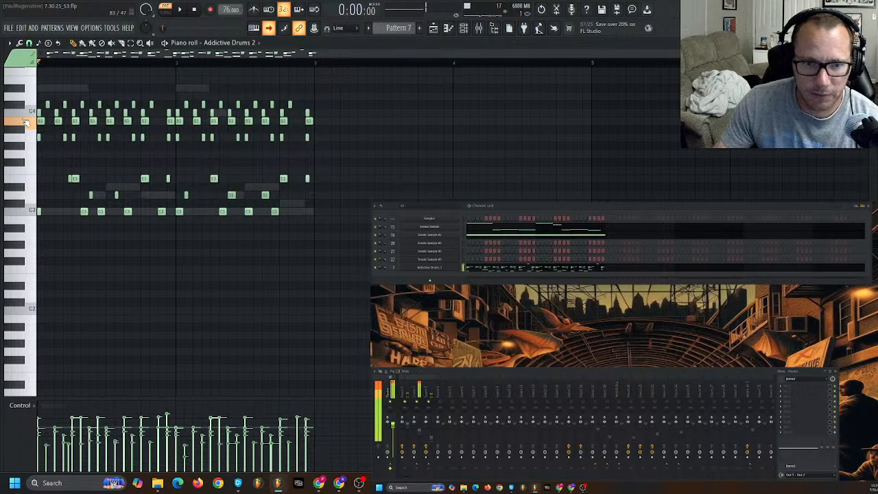
left_click(27, 112)
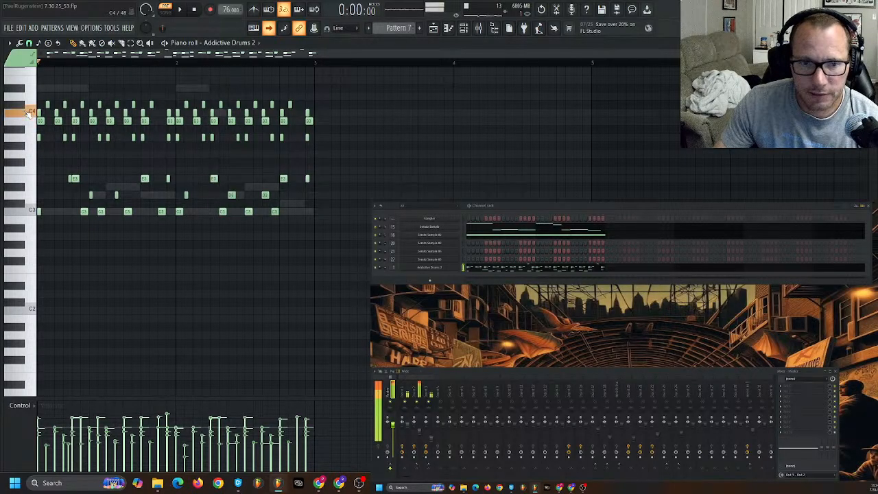
left_click(24, 122)
double_click(24, 122)
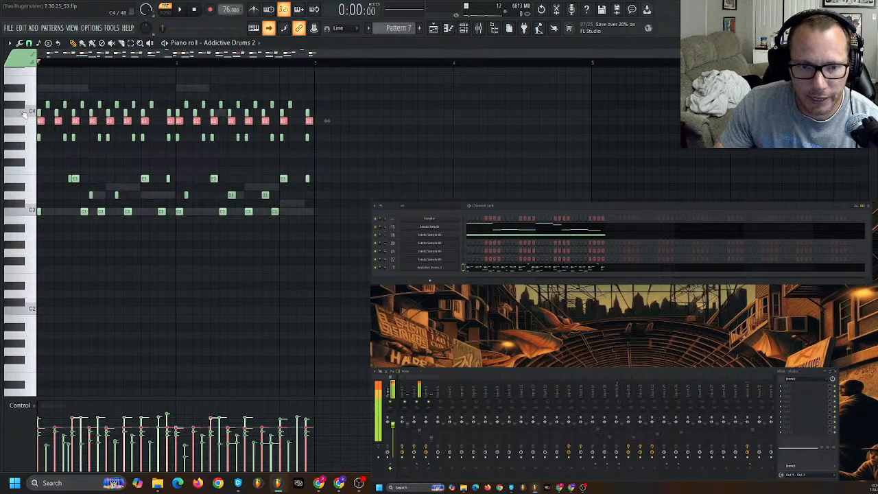
- Audition the G#4 drum sound used near the end of each bar in Pattern 7
scroll(25, 134, "up", 3)
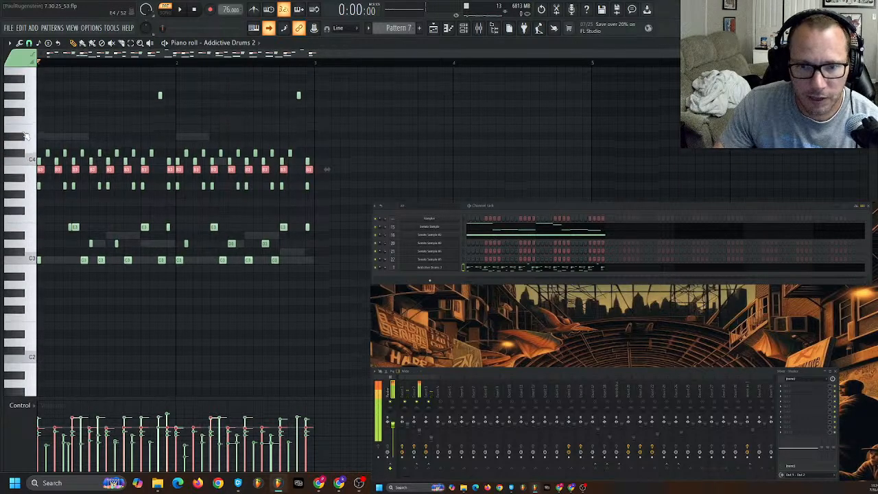
left_click(24, 99)
left_click(24, 99)
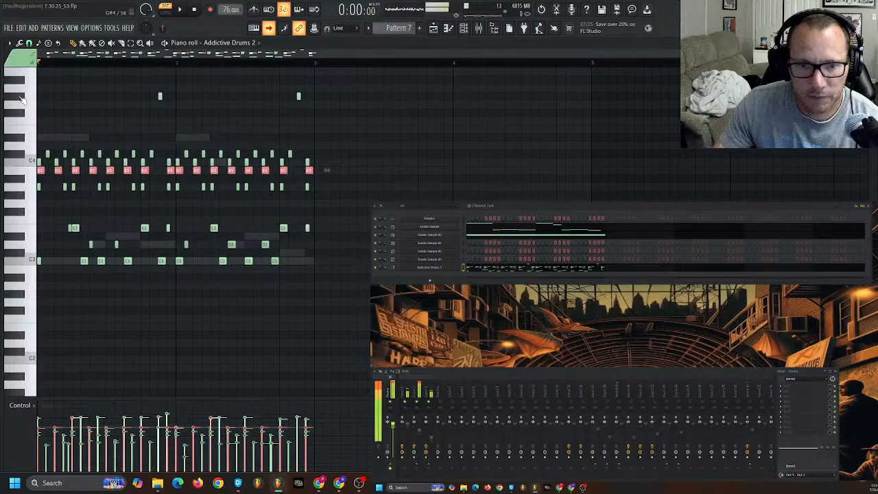
left_click(21, 99)
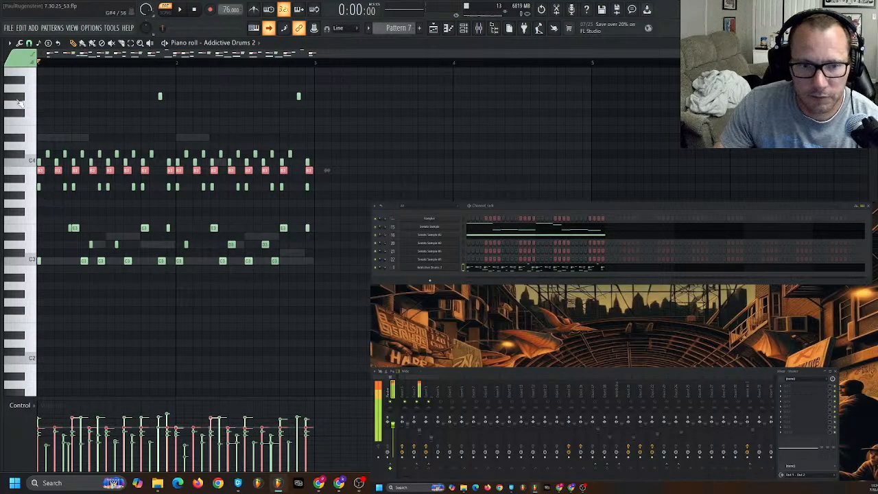
left_click(19, 99)
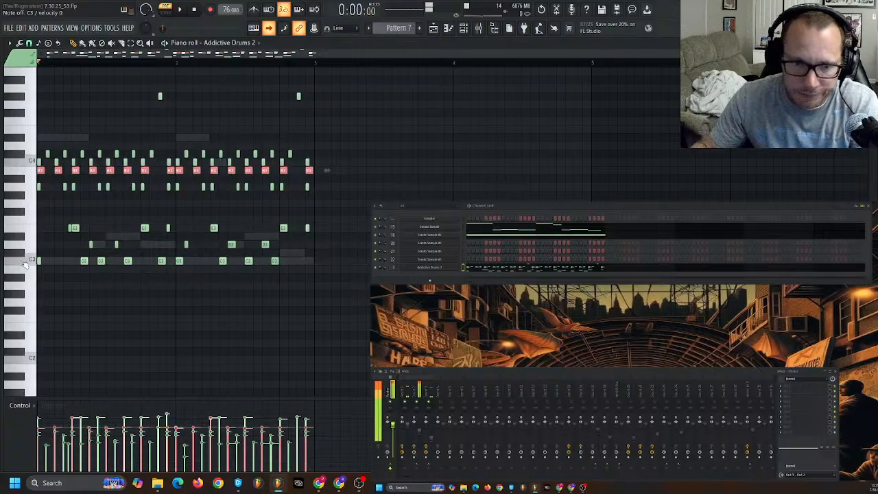
- Replay Pattern 7 to near the end of bar 2, and play Pattern 8 with its Addictive Drums 2 notes shown
left_click(180, 10)
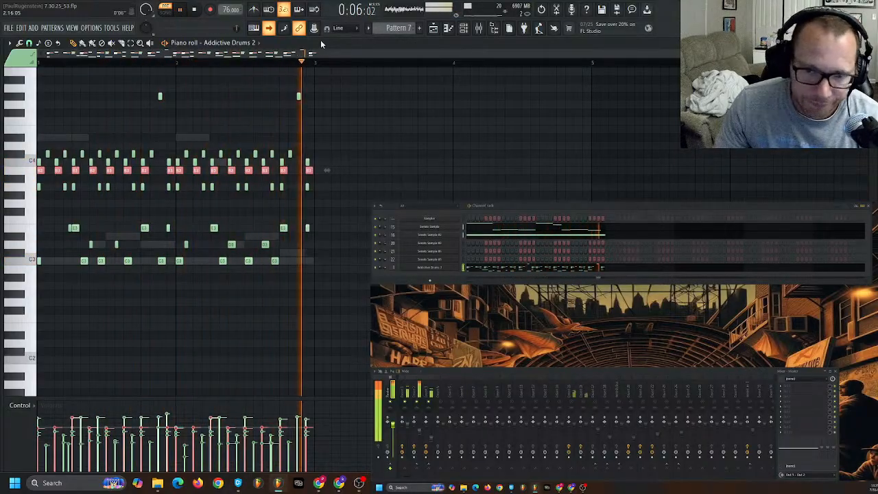
key("space")
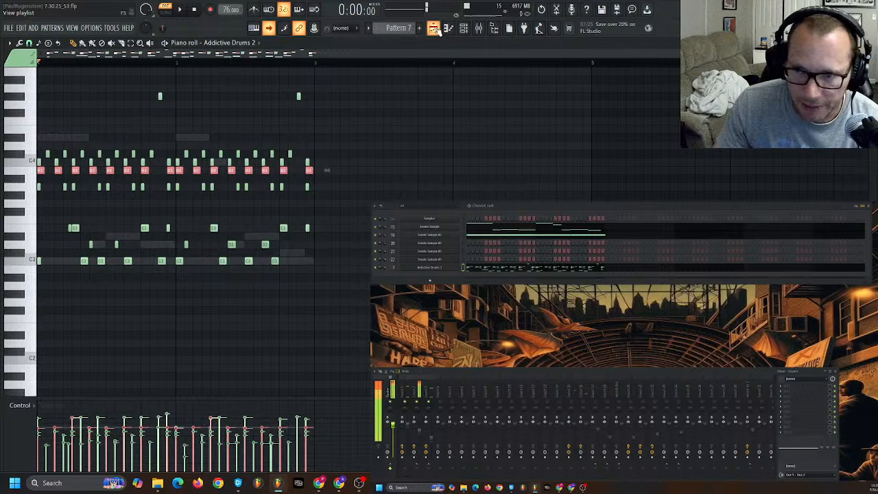
key("F5")
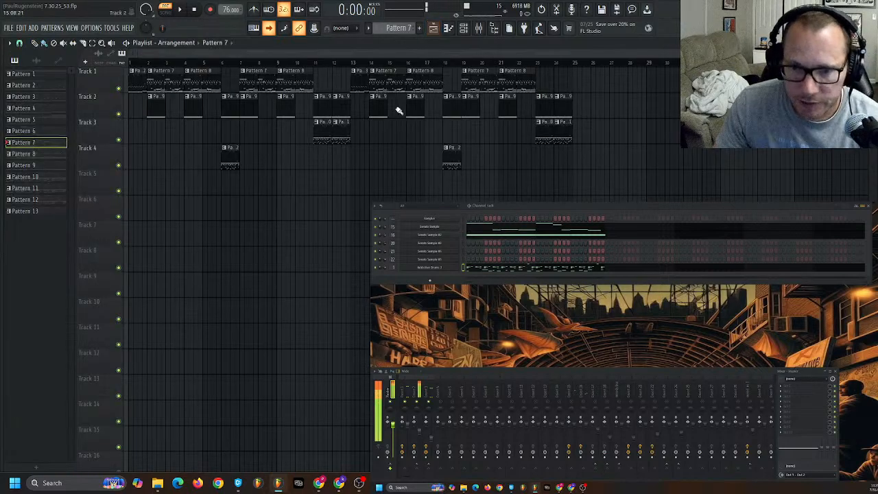
left_click(302, 81)
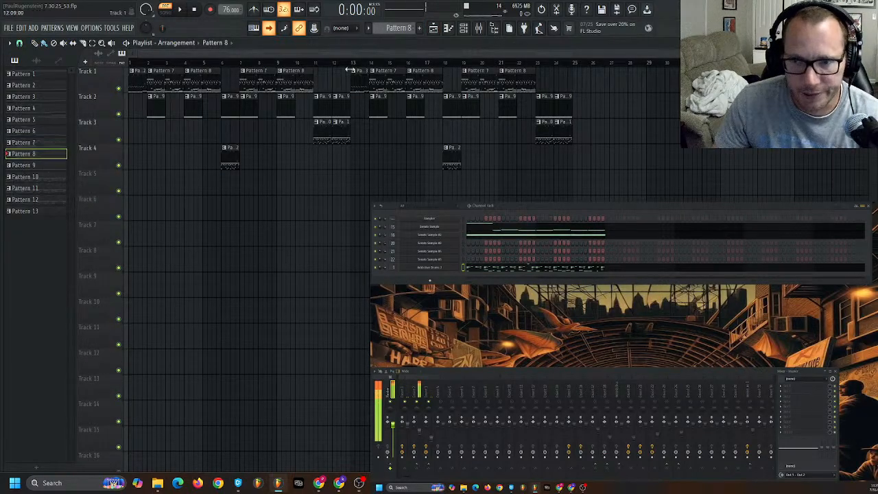
key("F7")
key("space")
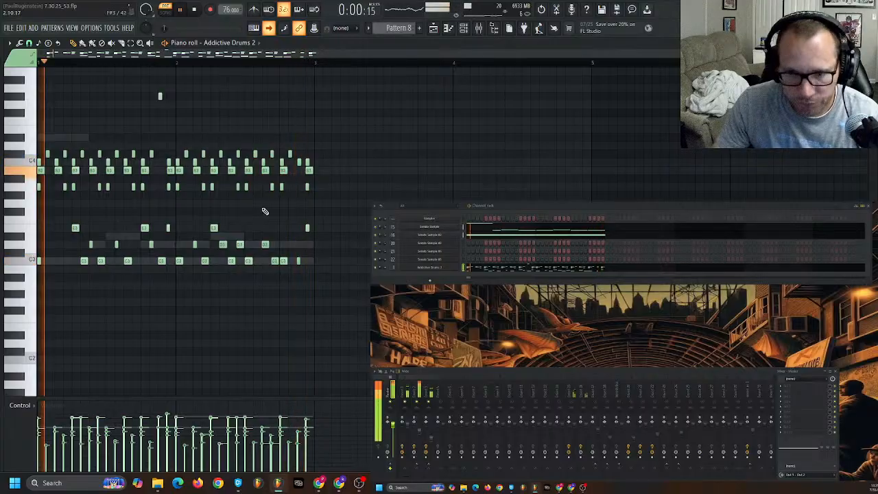
key("space")
- Return to the Addictive Drums 2 notes of Pattern 7 and play the first part of the pattern
left_click(434, 28)
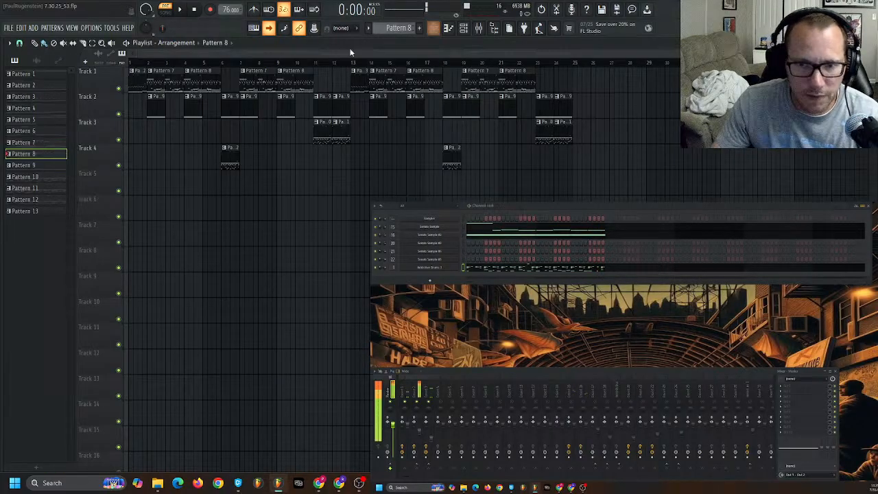
left_click(250, 76)
left_click(449, 28)
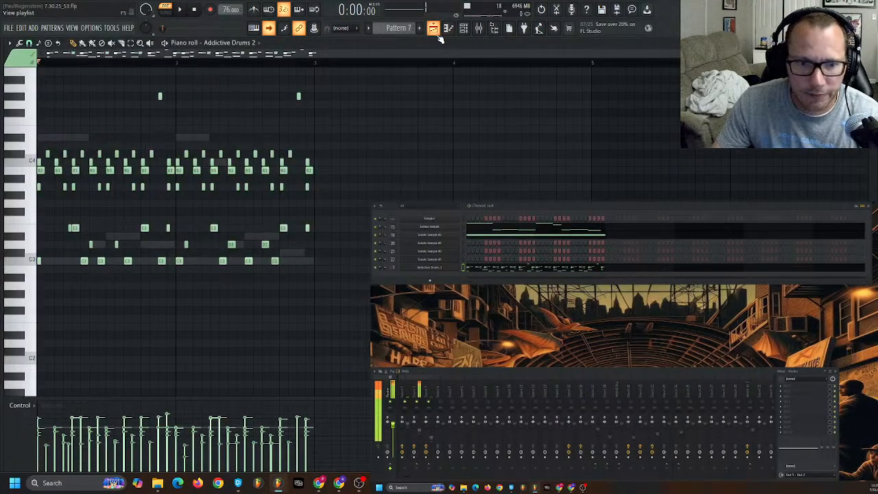
key("space")
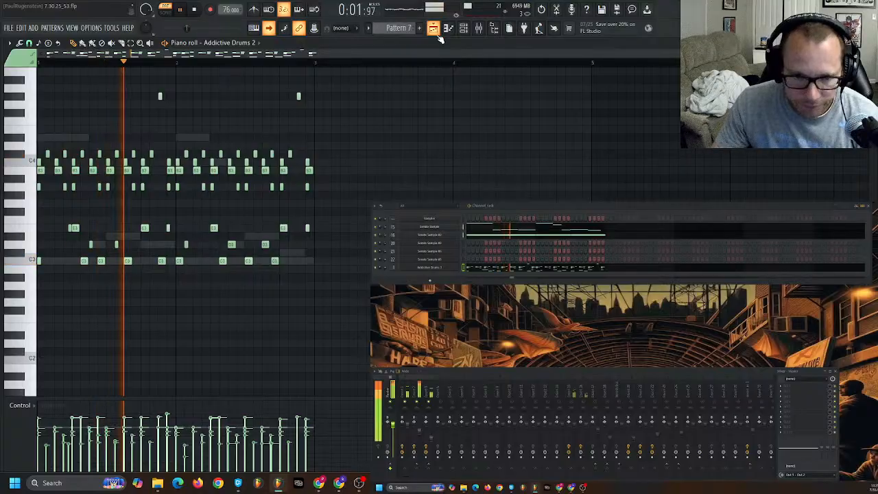
key("space")
- Examine the short E3 note just before beat 2 of Pattern 7's first bar by selecting it
scroll(74, 233, "up", 4)
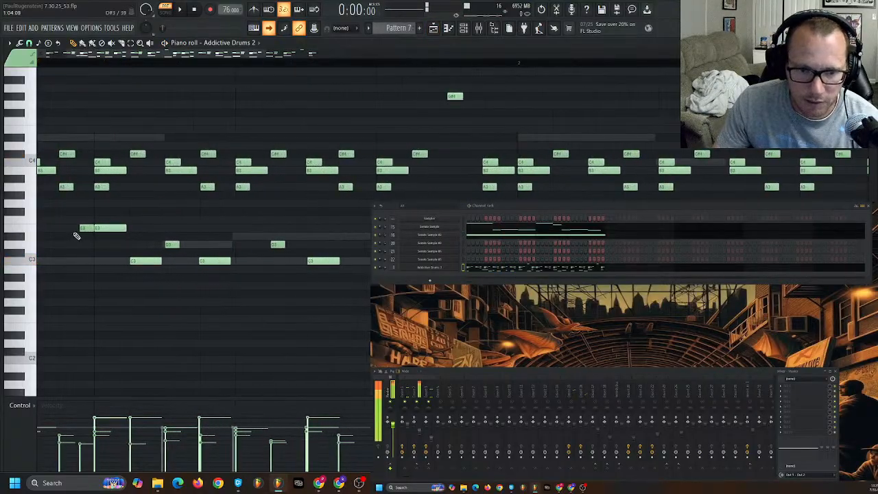
left_click(84, 228)
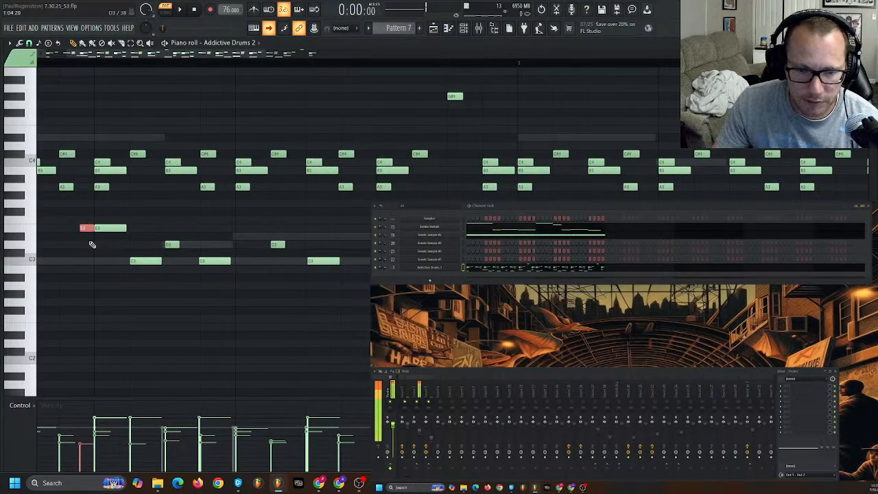
scroll(94, 233, "down", 4)
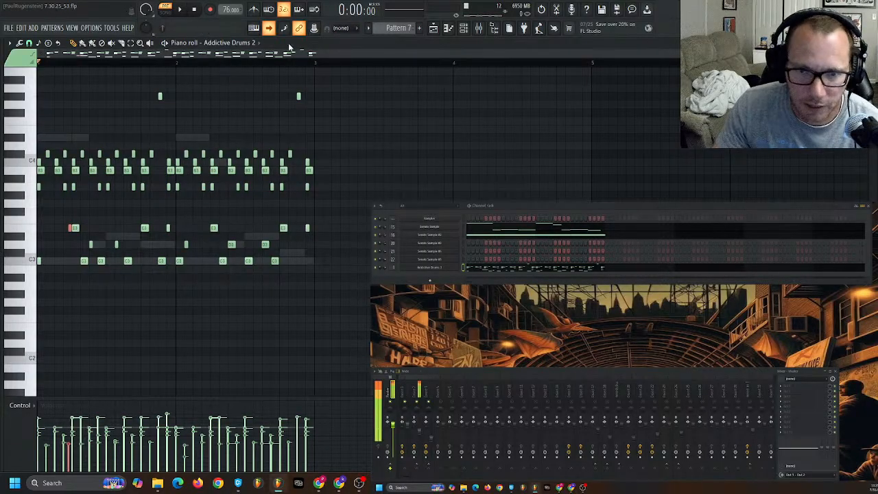
- Play Pattern 7 from its start, stop it, and play it from the start again
left_click(180, 11)
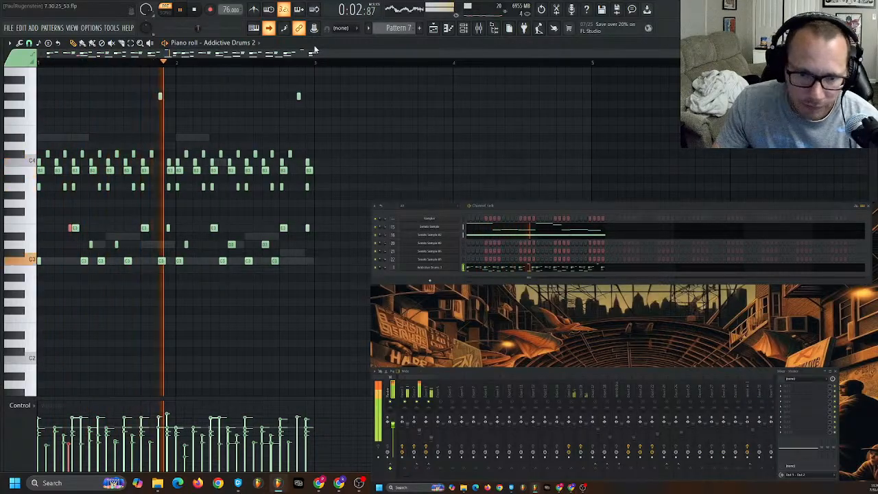
key("space")
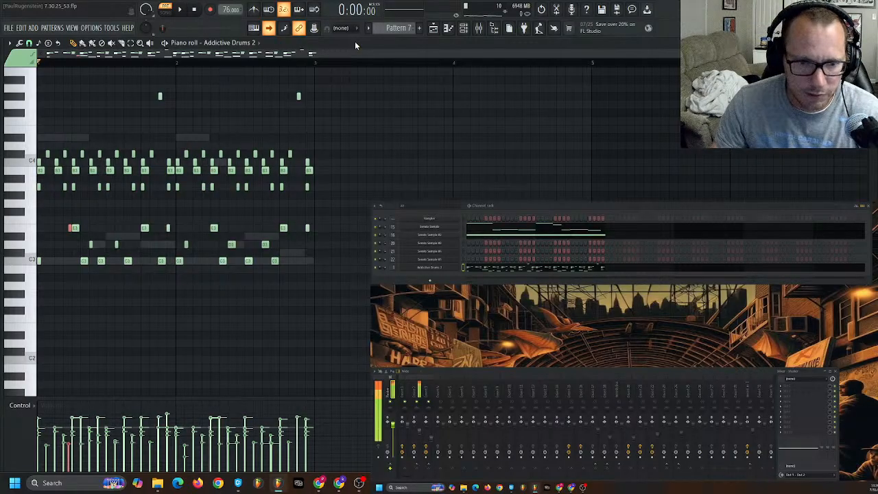
key("space")
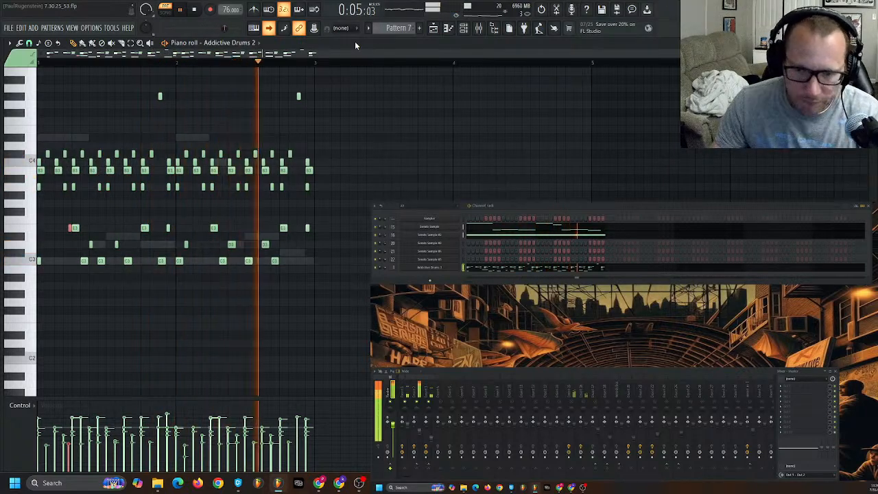
- Stop Pattern 7, show the Addictive Drums 2 notes of Pattern 10 from the arrangement, and play its opening
key("space")
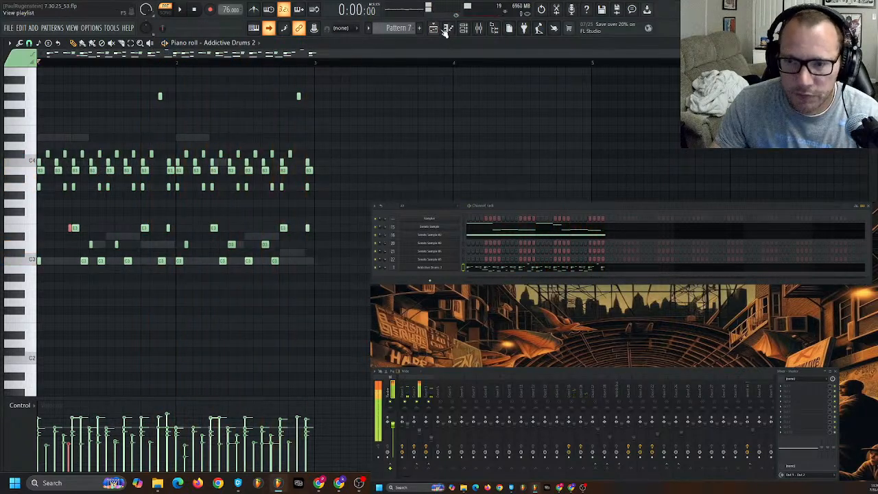
left_click(433, 28)
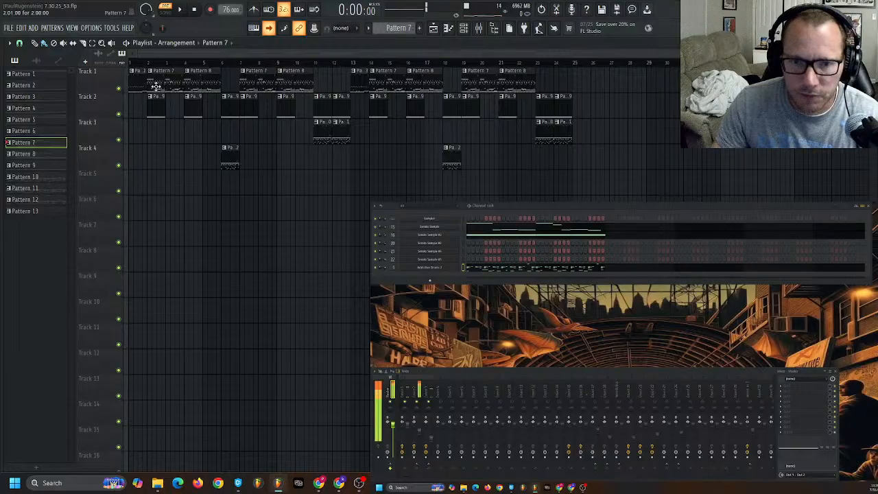
left_click(322, 127)
left_click(449, 29)
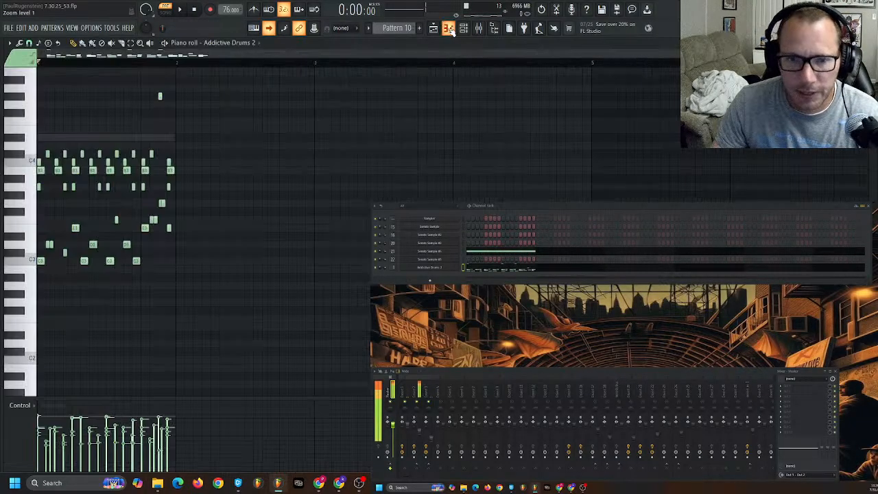
key("space")
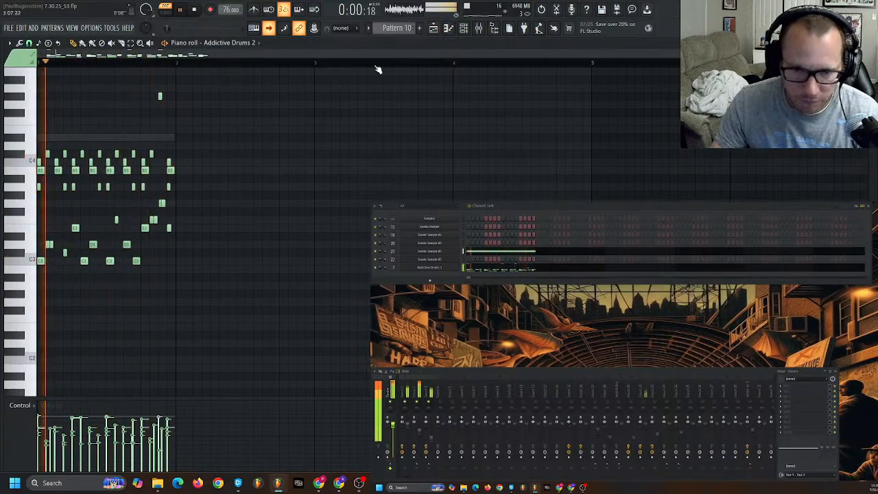
key("space")
- Show the Addictive Drums 2 notes of Pattern 11 and play the pattern nearly to the end of its bar
key("F5")
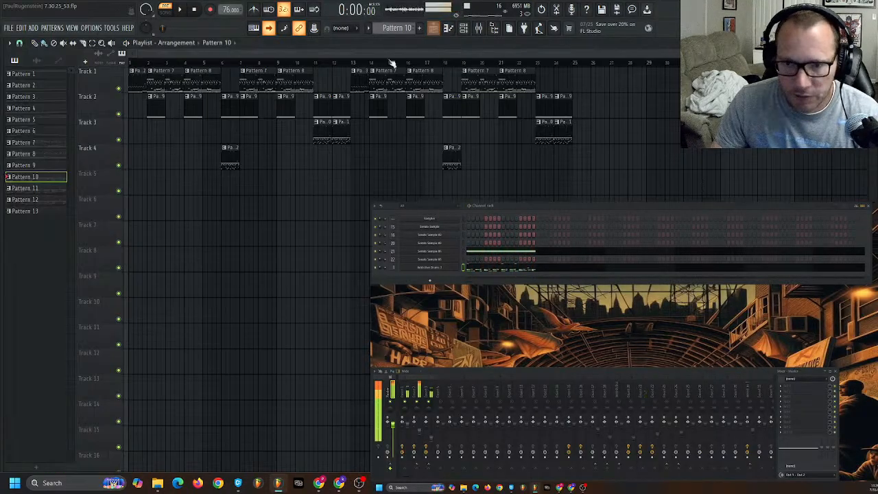
left_click(447, 33)
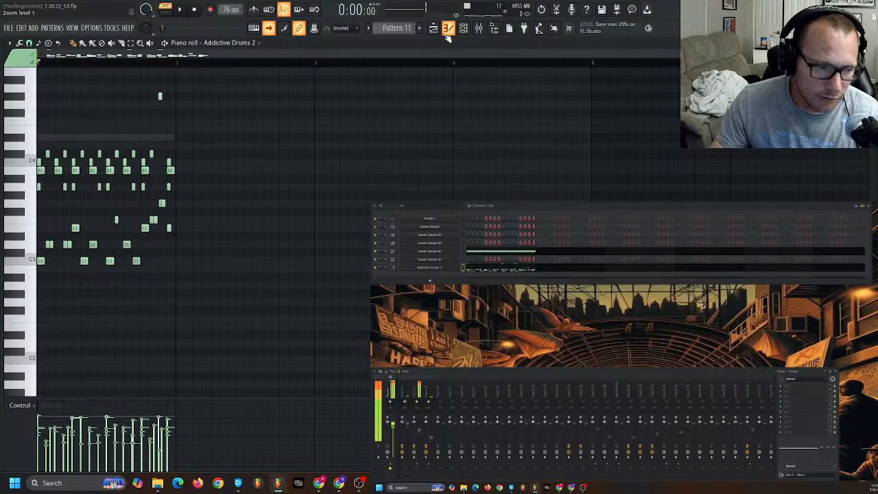
key("space")
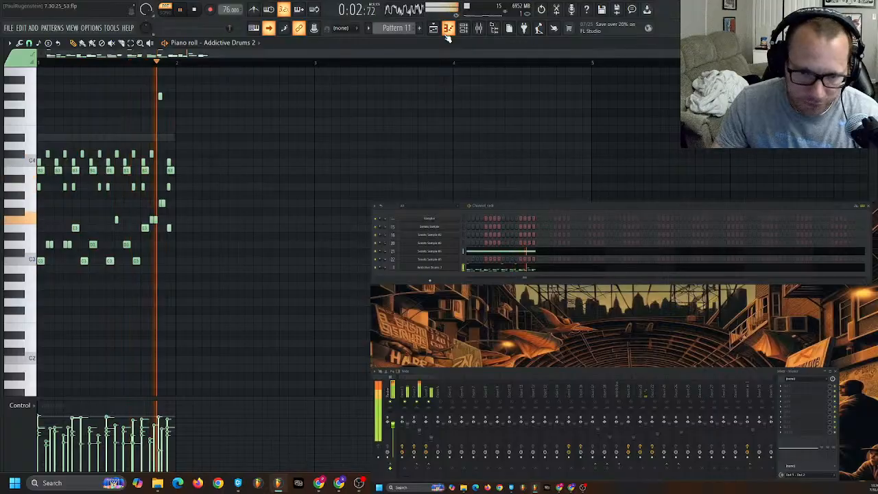
key("space")
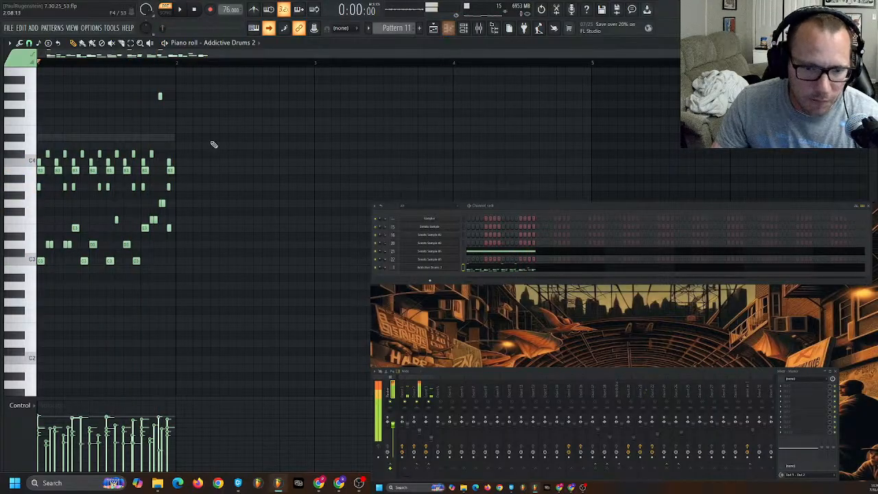
- Show the Addictive Drums 2 notes of the Pattern 3 clip at bar 13 and play its opening
left_click(448, 27)
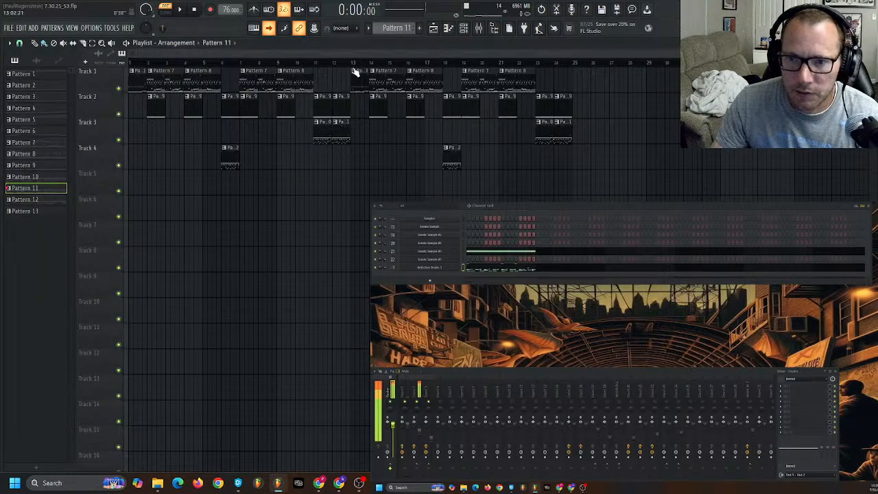
left_click(358, 74)
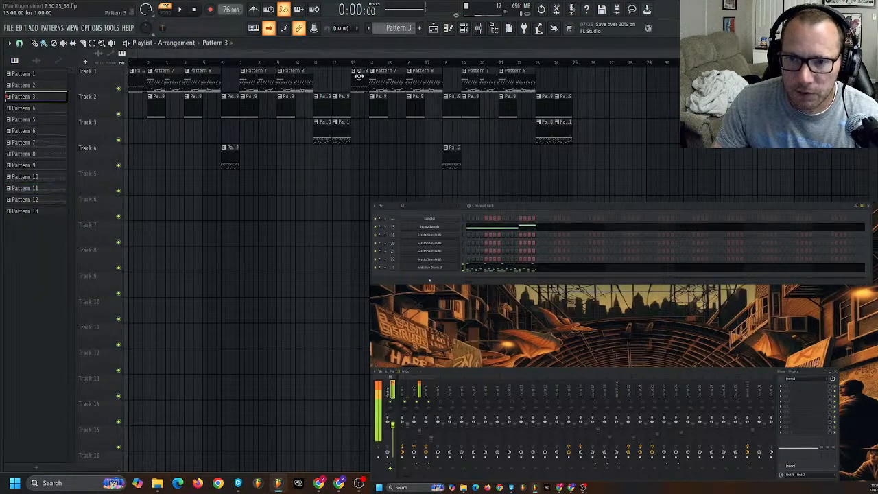
left_click(448, 28)
key("space")
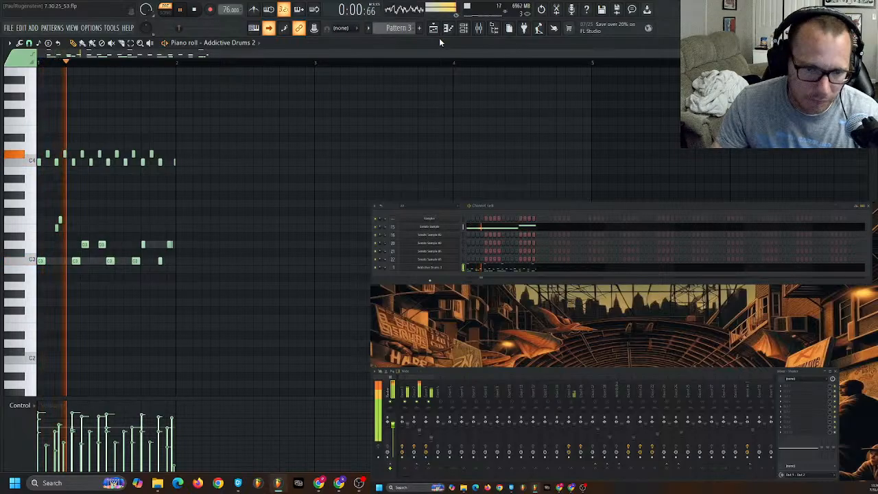
left_click(436, 33)
key("space")
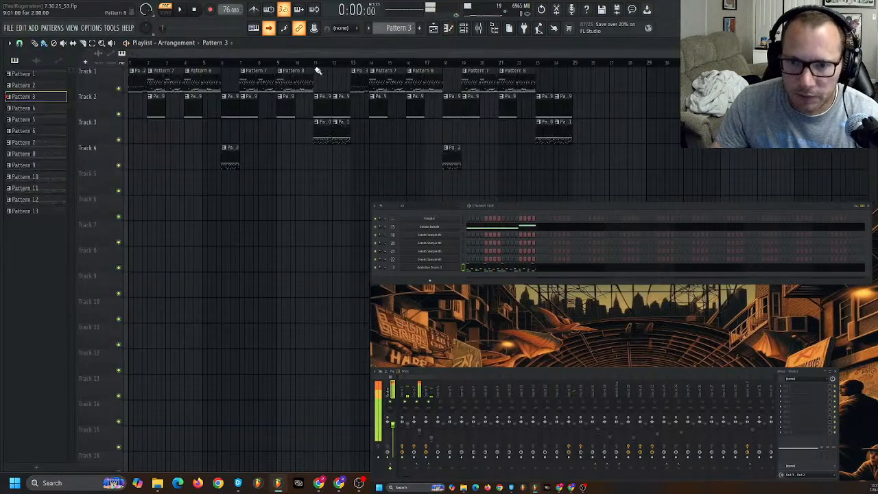
- Play the arrangement from bar 12 into bar 13 to hear Pattern 11 lead into Pattern 3
left_click(334, 63)
key("space")
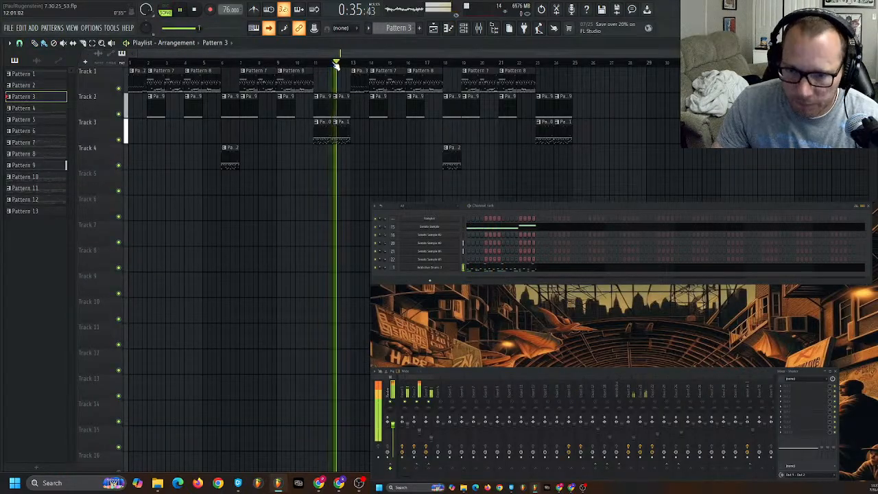
scroll(321, 102, "up", 3)
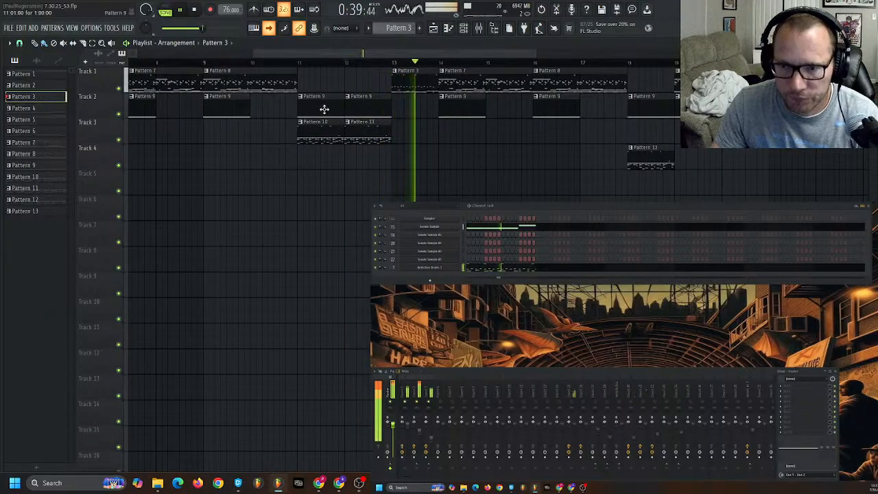
key("space")
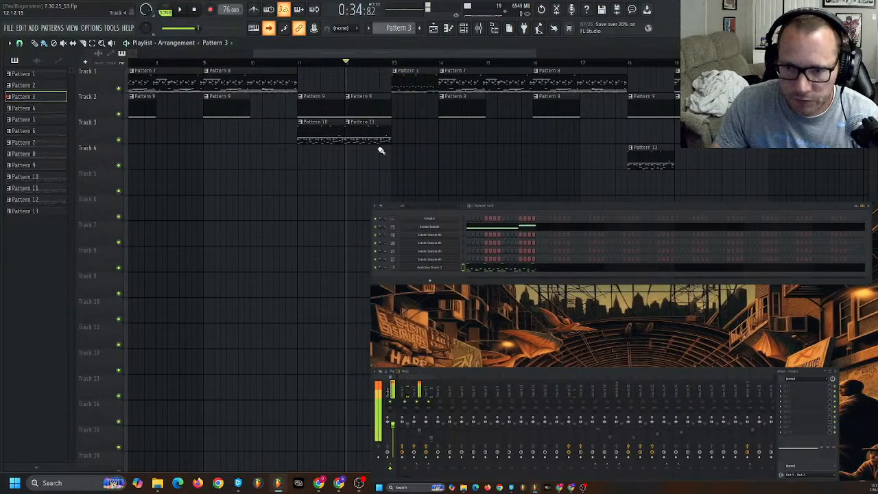
- Display Pattern 3's Addictive Drums 2 notes and play the song from bar 12 through that pattern
double_click(414, 82)
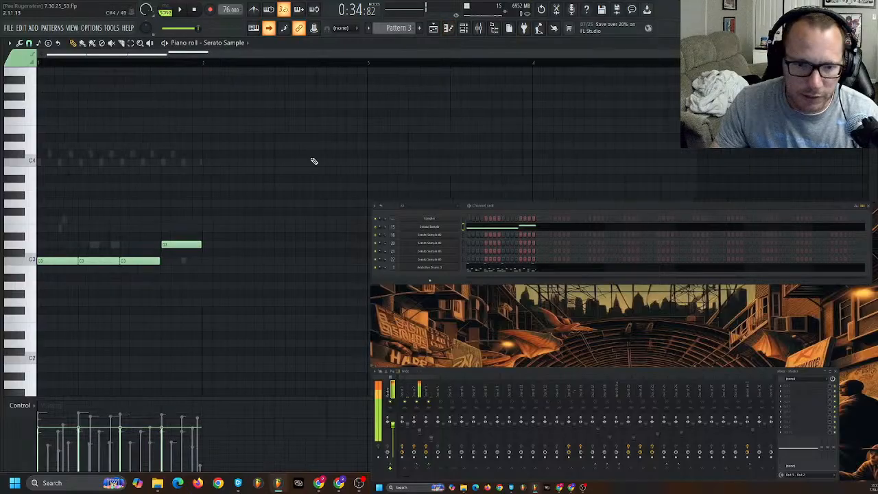
left_click(228, 45)
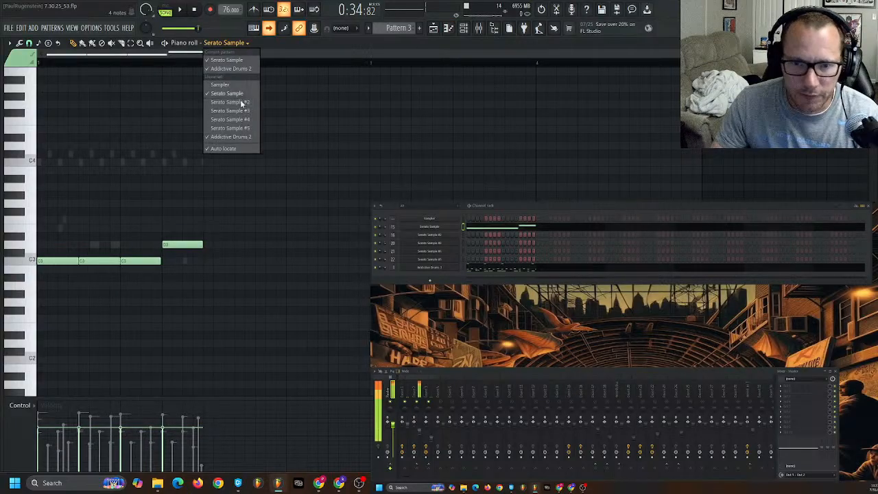
left_click(231, 137)
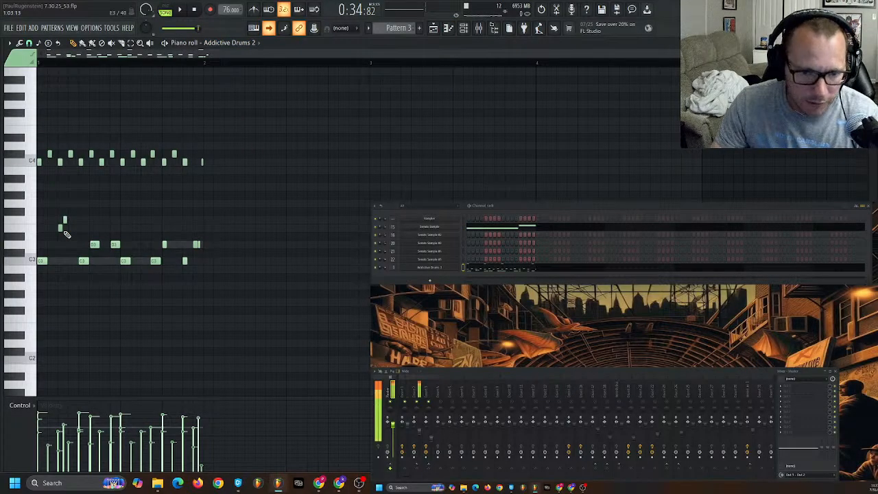
key("space")
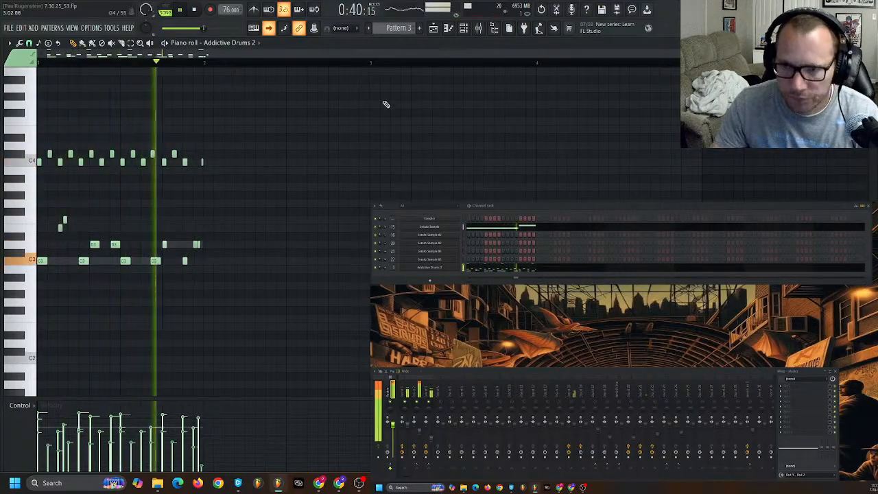
left_click(434, 31)
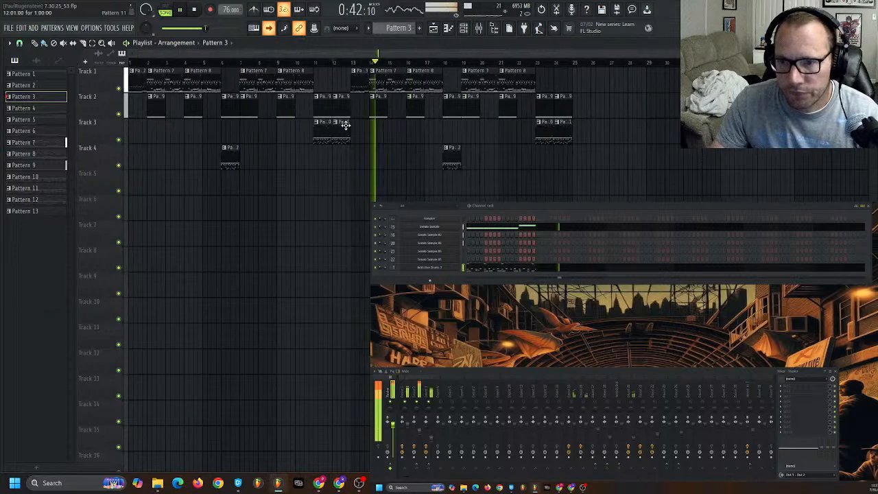
- Return playback to the song start, unmute the remaining mixer tracks, and play the arrangement through to bar 24
left_click(332, 62)
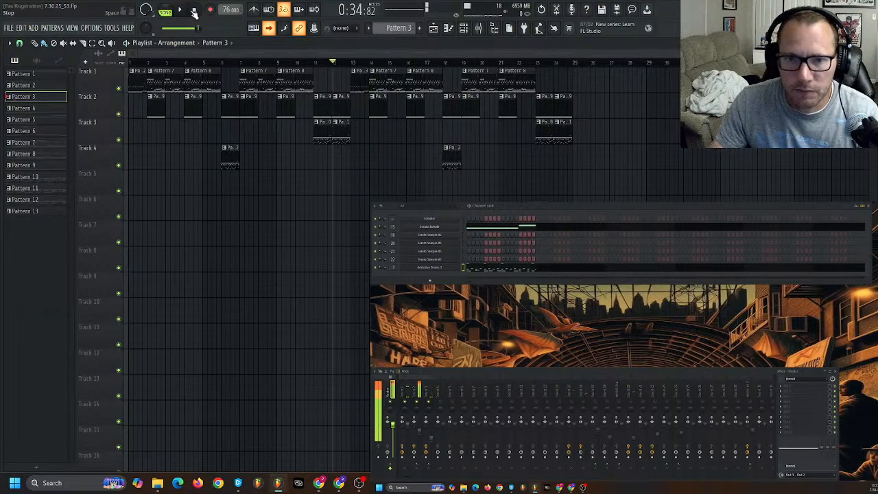
left_click(194, 13)
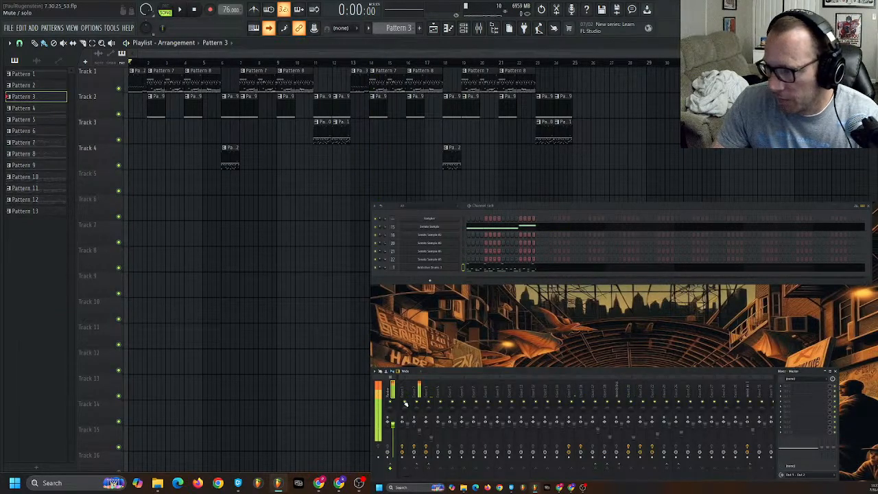
key("space")
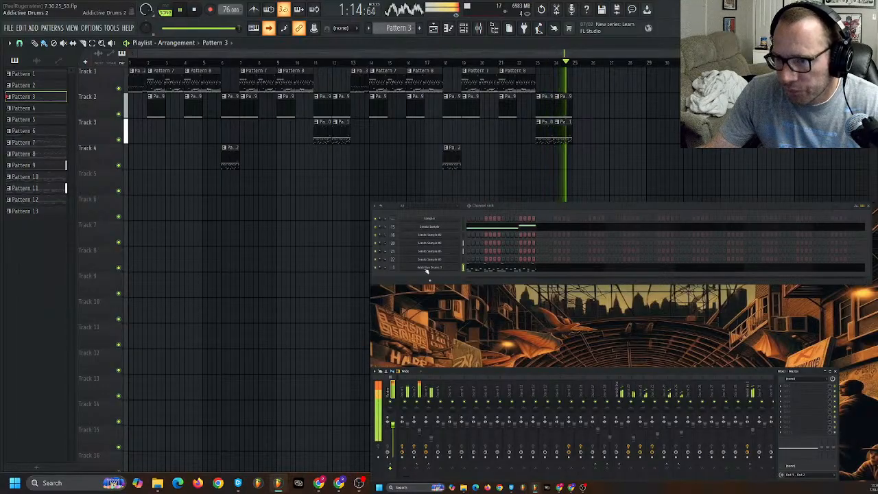
key("space")
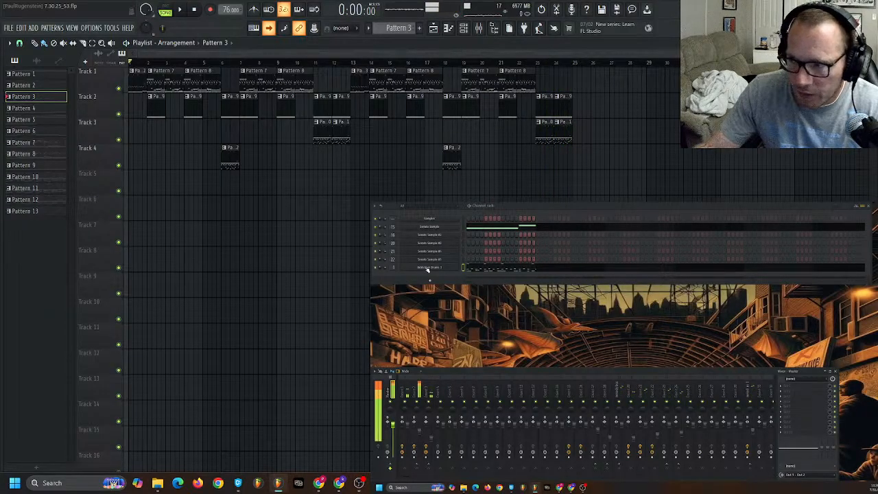
- Open Addictive Drums 2 and examine the edit settings of its kick, snare, hi-hat, overhead, room and bus channels
left_click(427, 269)
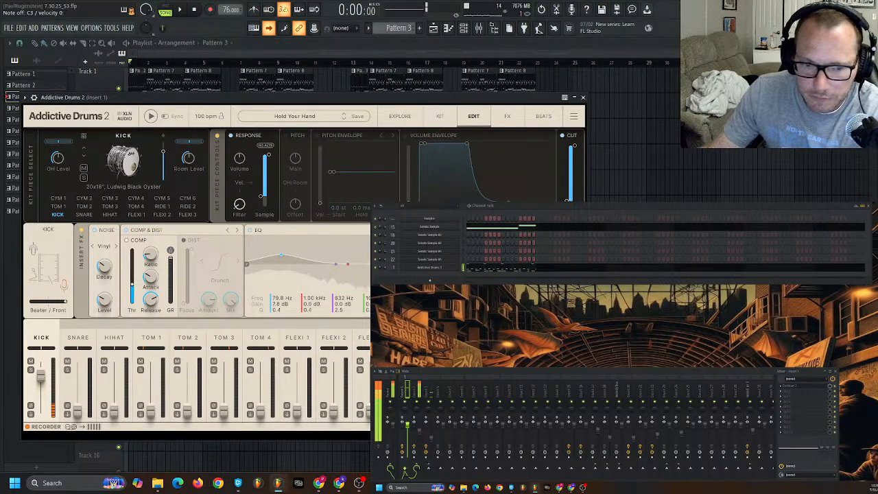
left_click(78, 337)
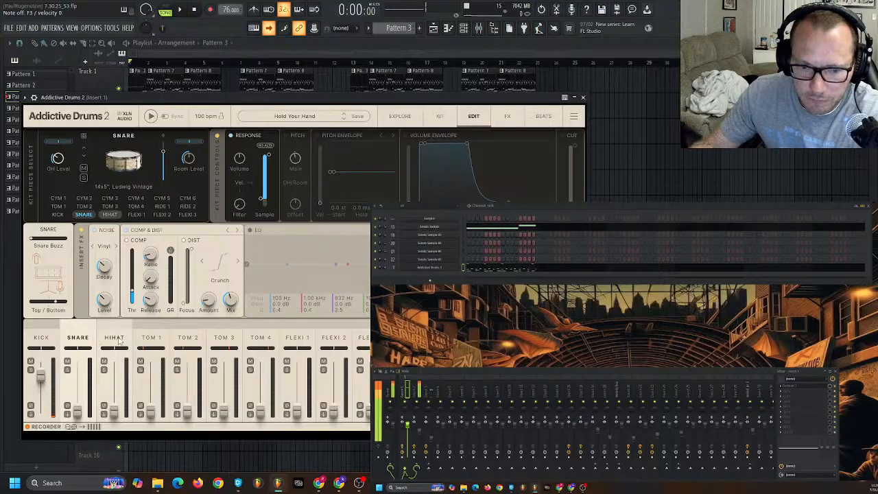
left_click(115, 339)
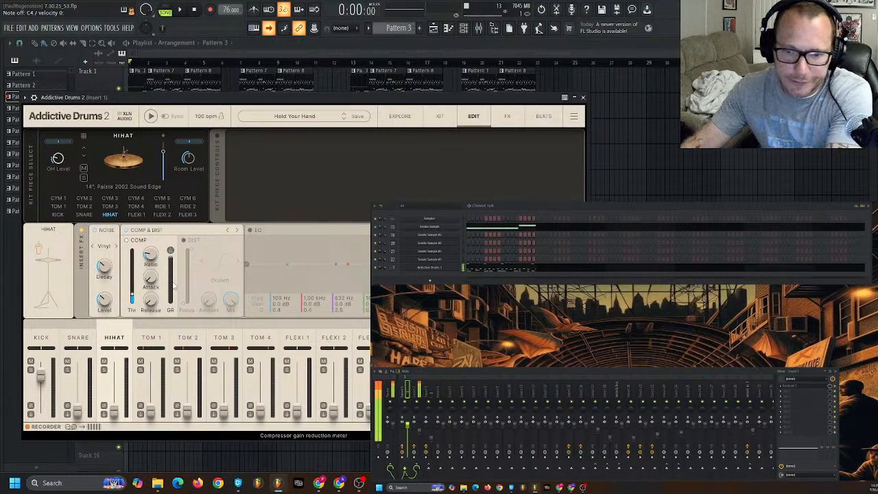
left_click(407, 337)
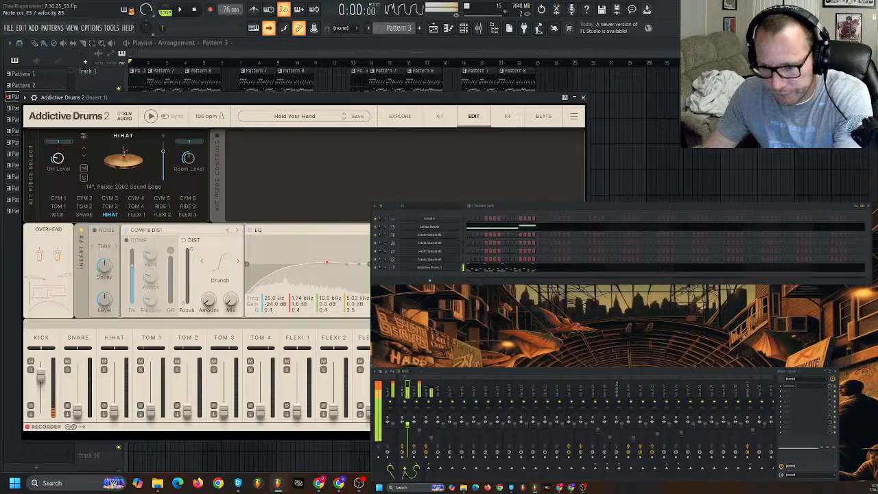
left_click(445, 338)
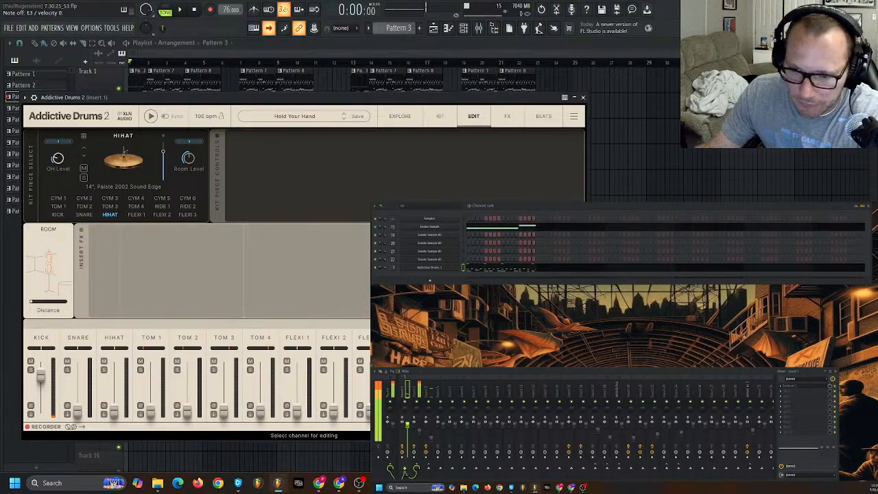
left_click(481, 338)
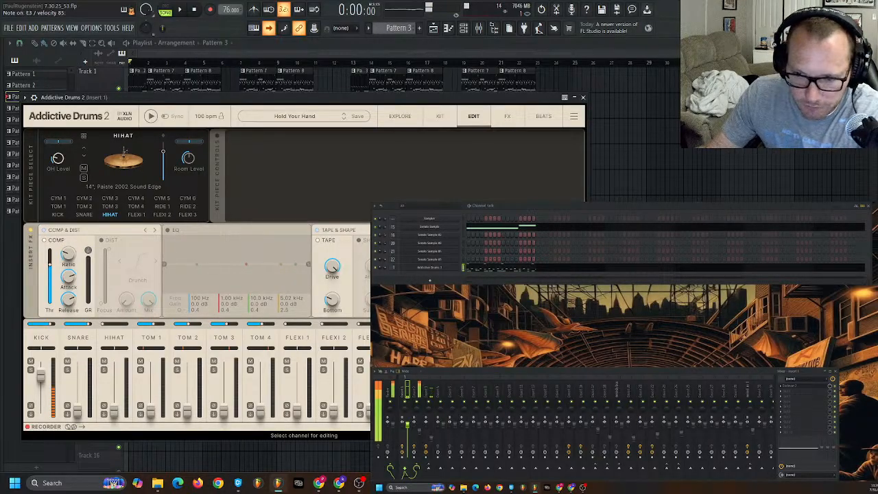
- Check the Addictive Drums 2 delay and reverb effects, return to the kick's edit settings, and close the plugin
left_click(507, 116)
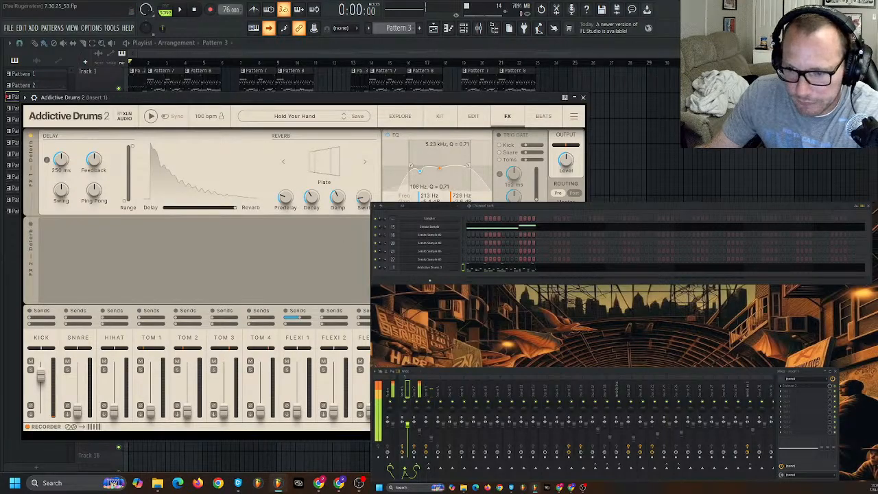
left_click(473, 116)
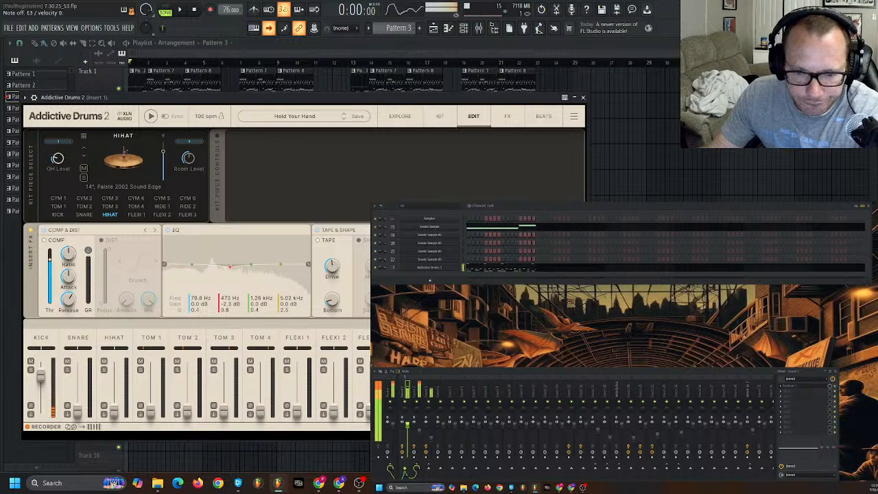
left_click(39, 337)
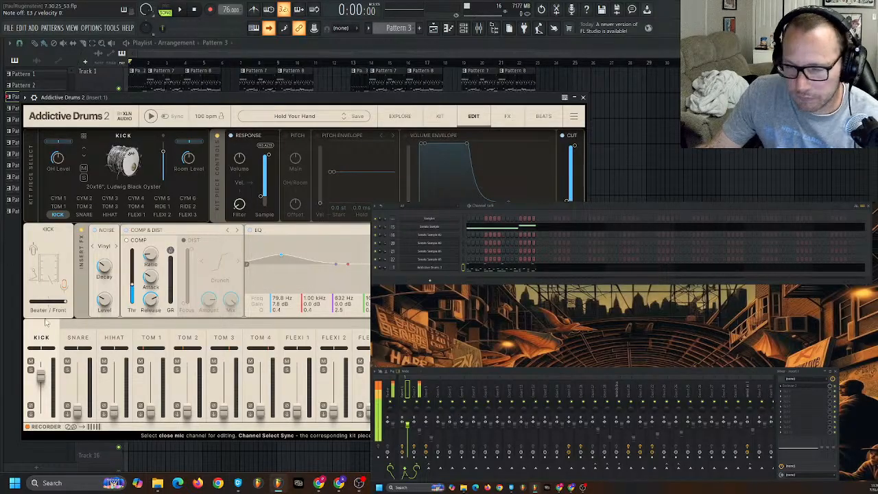
left_click(258, 43)
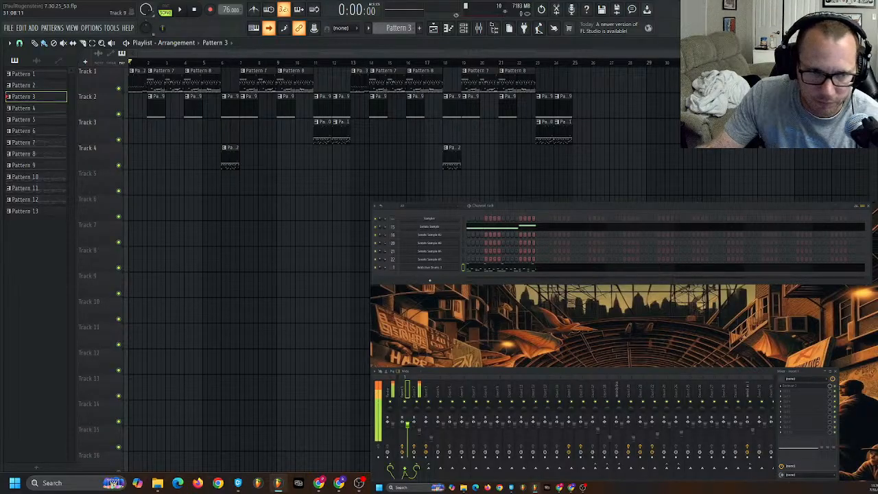
mouse_move(6, 185)
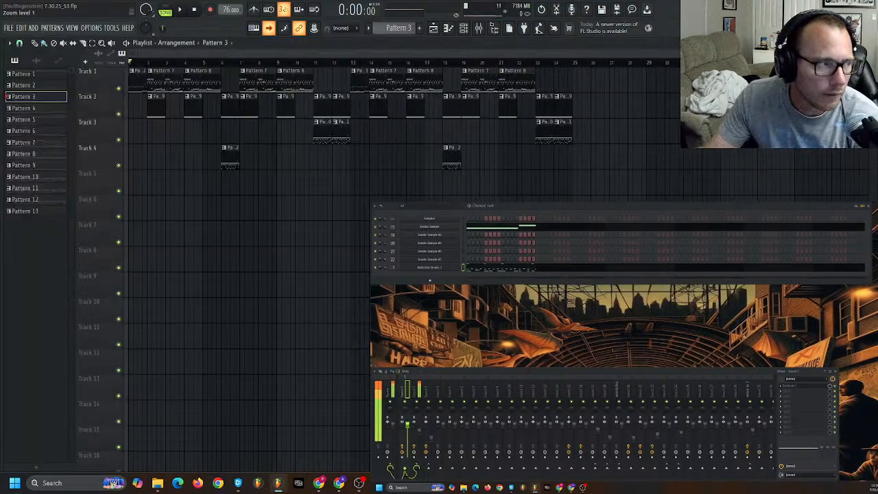